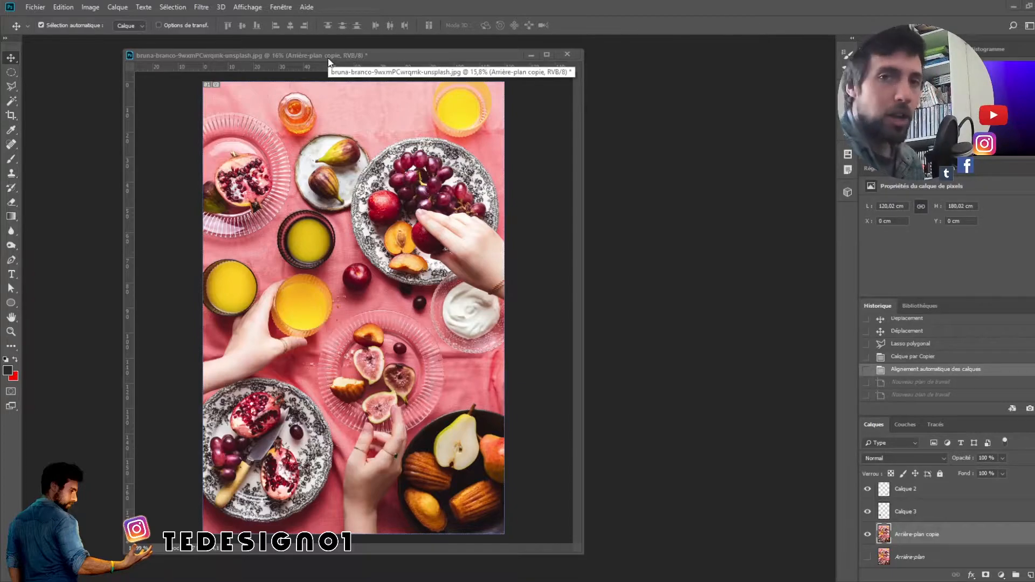
drag(348, 51, 400, 58)
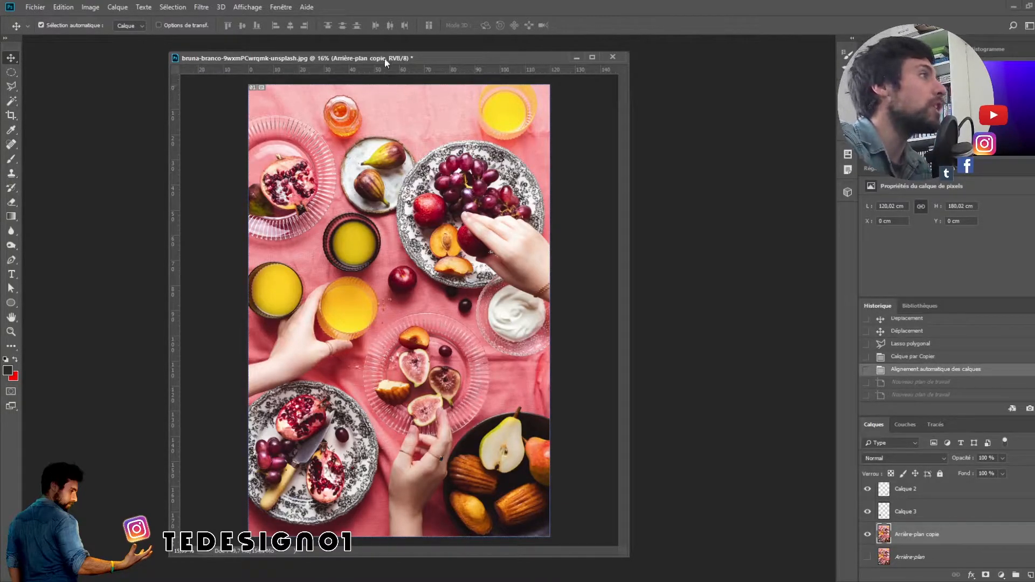
drag(384, 59, 376, 57)
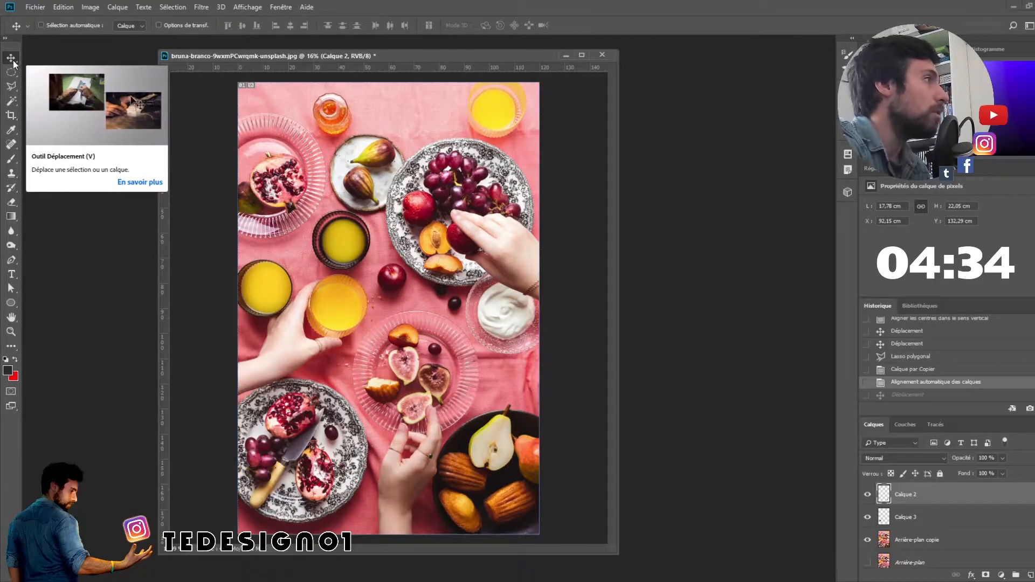
Step: Switch to the Artboard tool and the Blur tool, returning to the Move tool each time
right_click(13, 63)
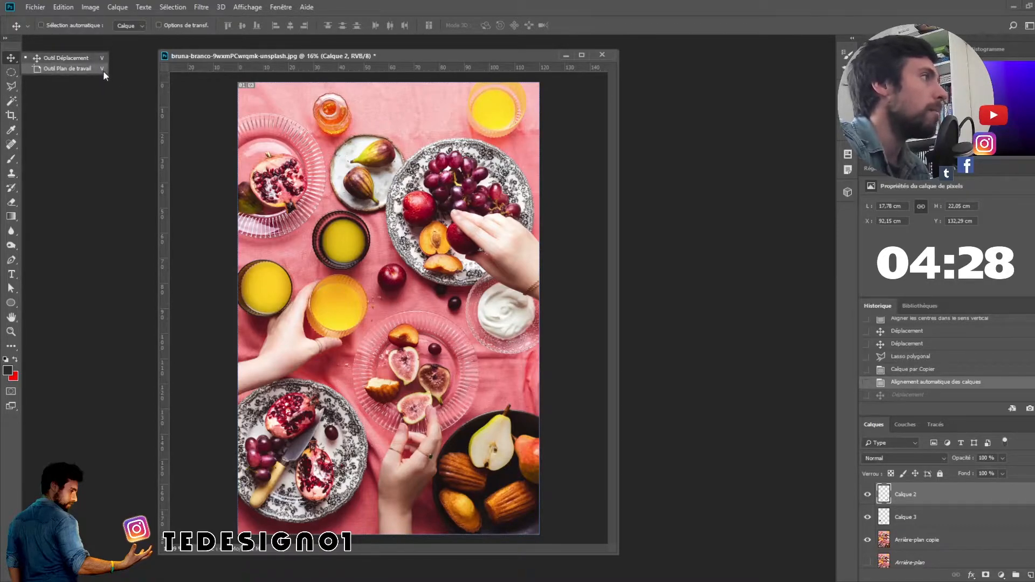
click(99, 99)
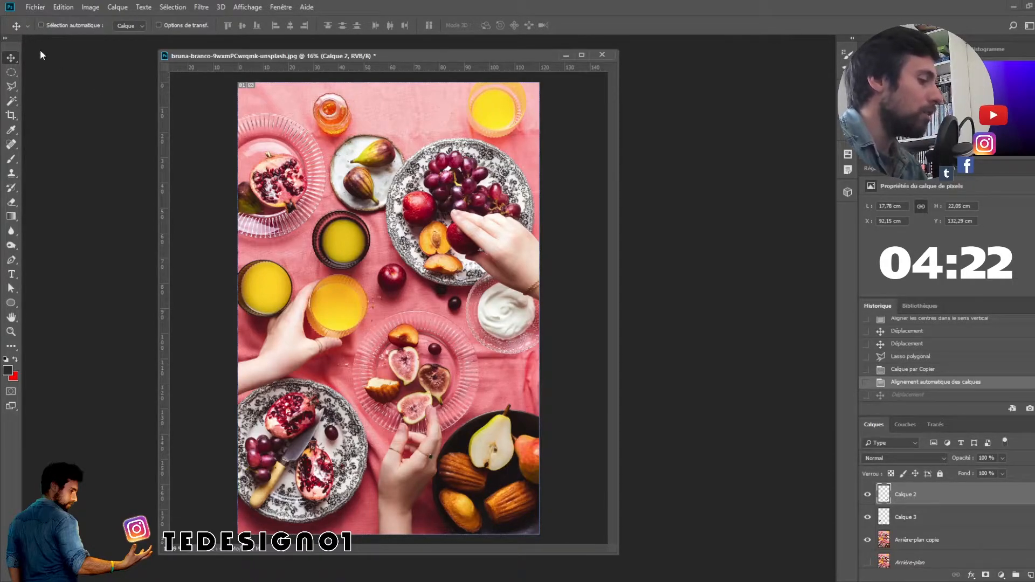
key(shift+v)
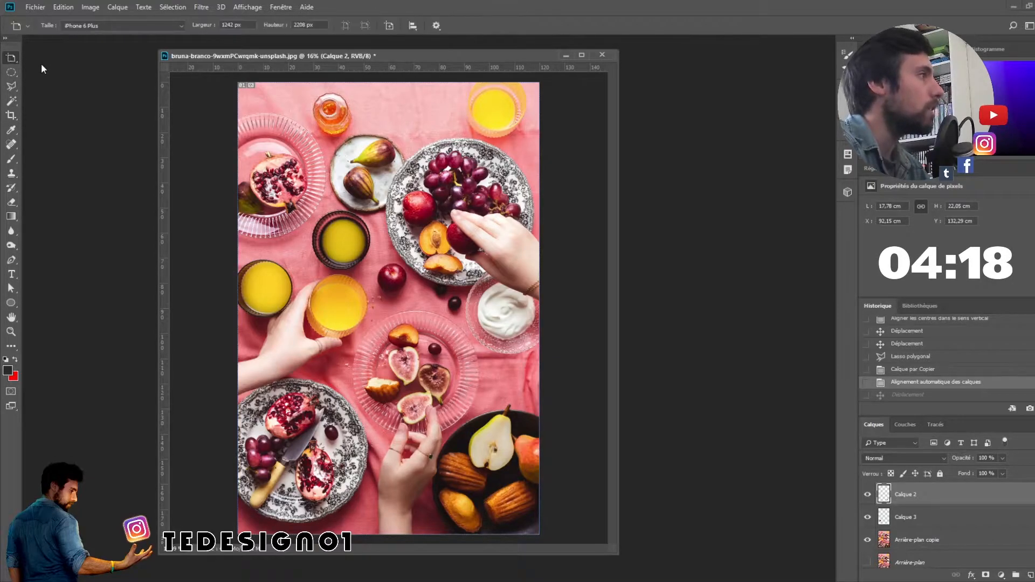
key(shift+v)
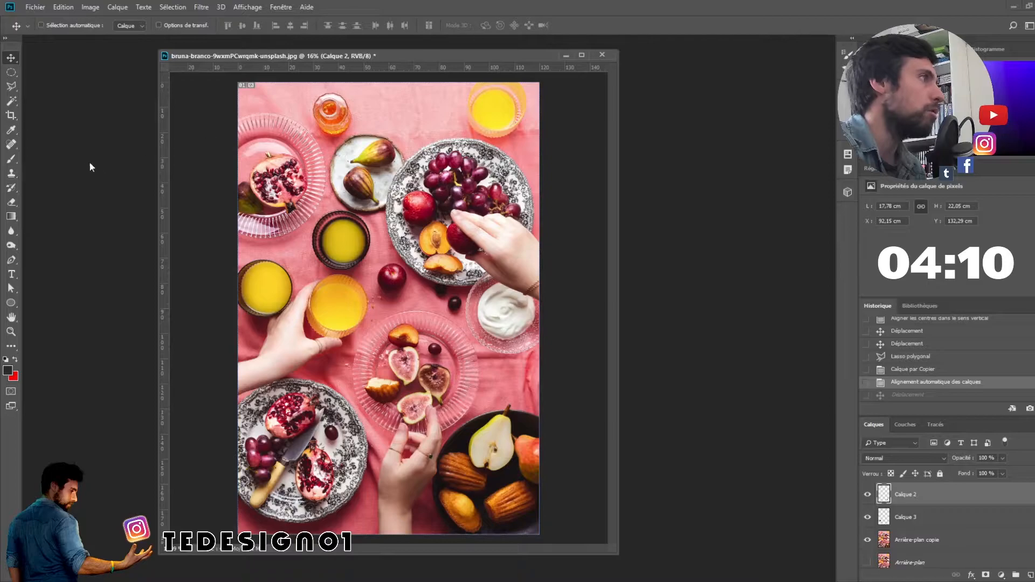
click(11, 231)
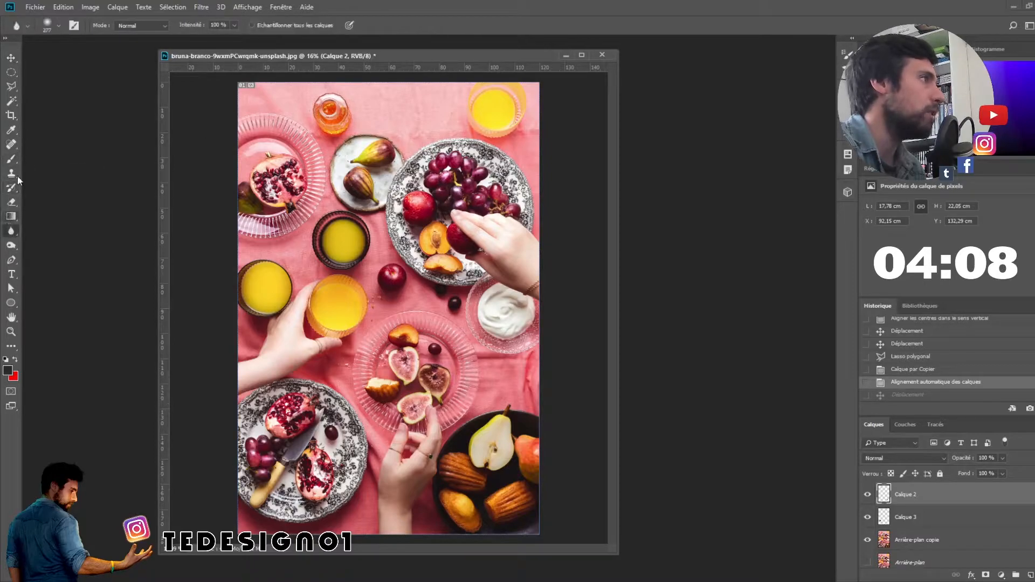
click(12, 58)
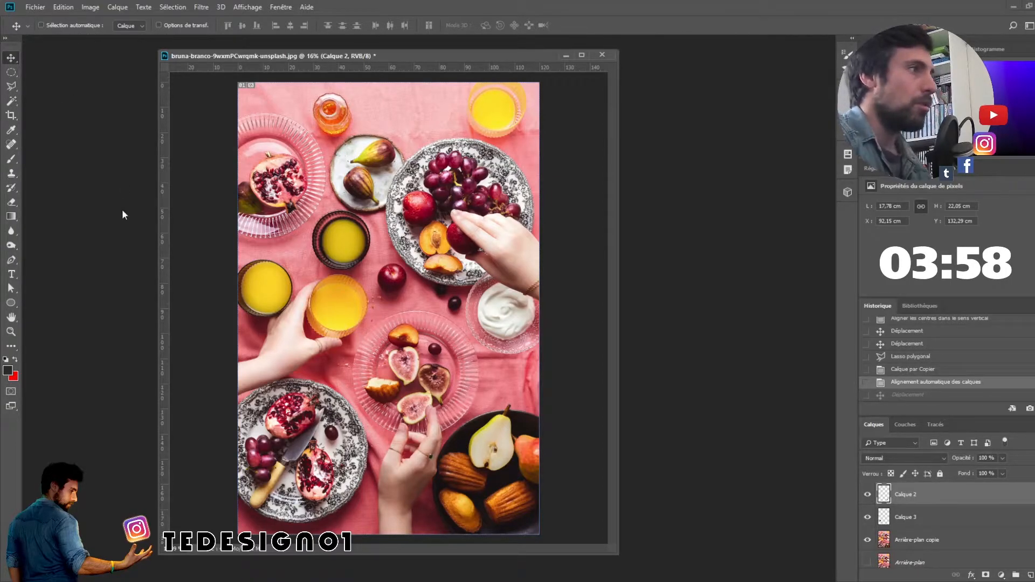
Step: Select the Calque 3 layer and hide the Arrière-plan copie layer
scroll(910, 501, up, 1)
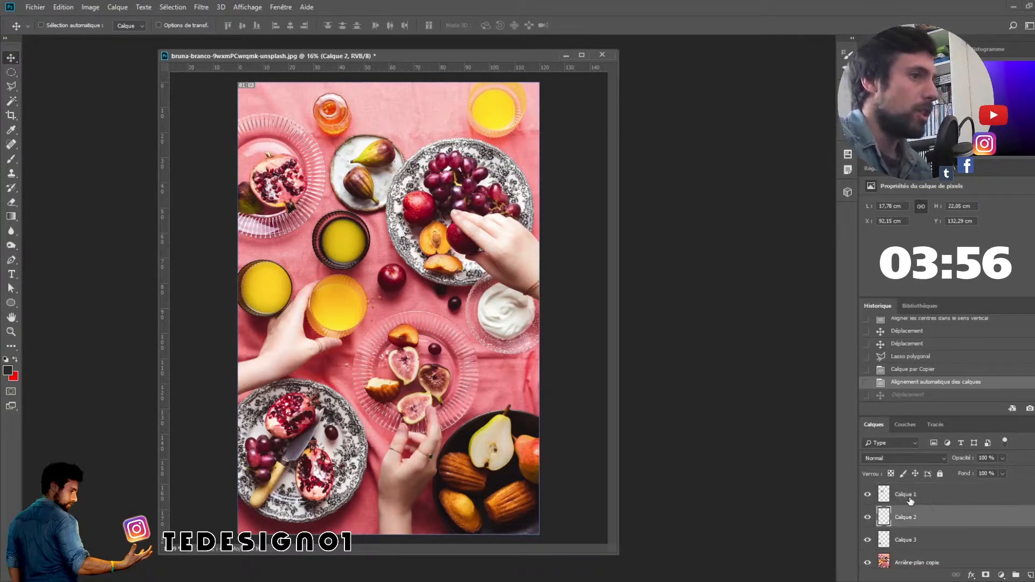
click(916, 506)
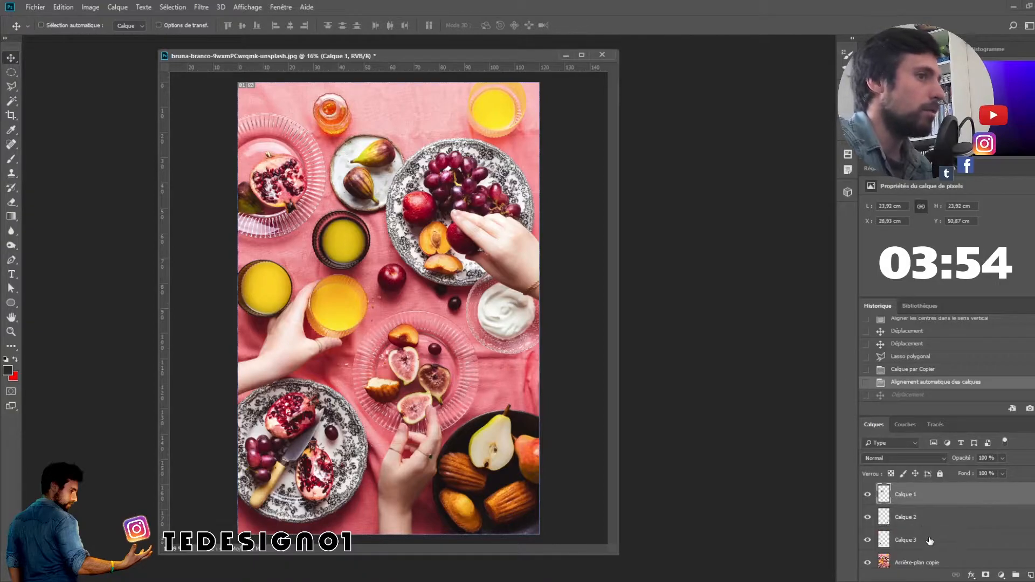
click(930, 541)
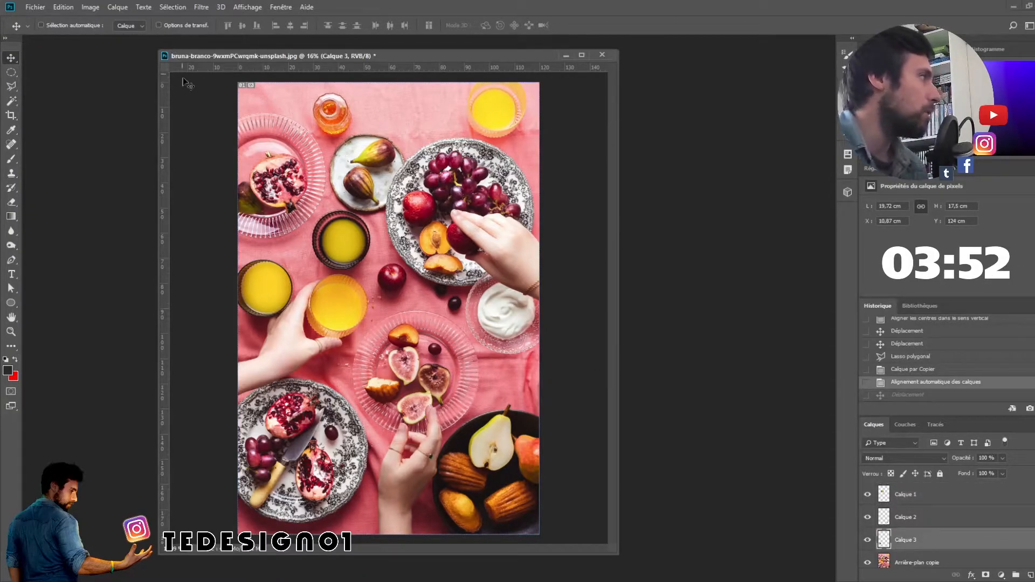
drag(209, 59, 199, 58)
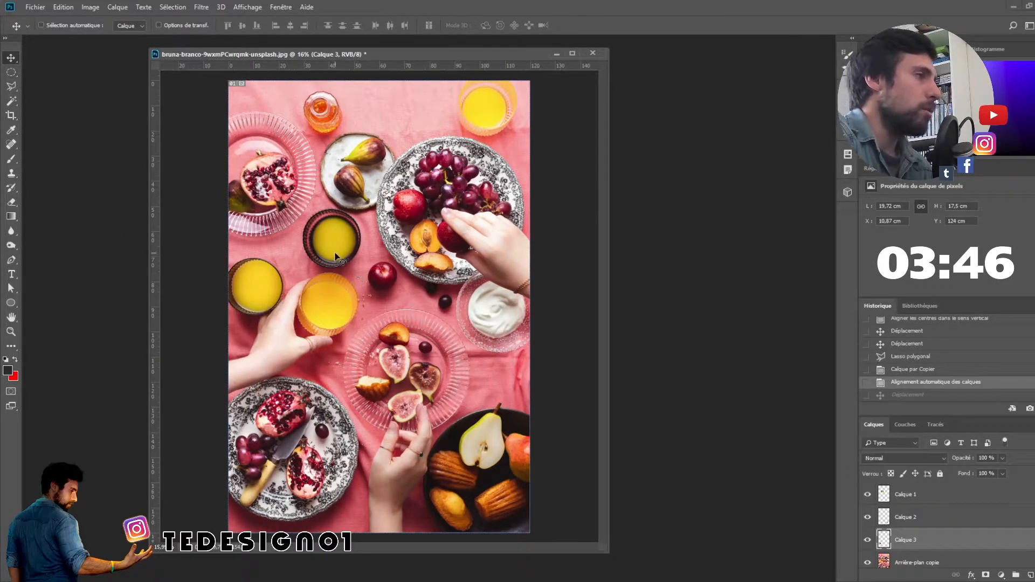
click(869, 562)
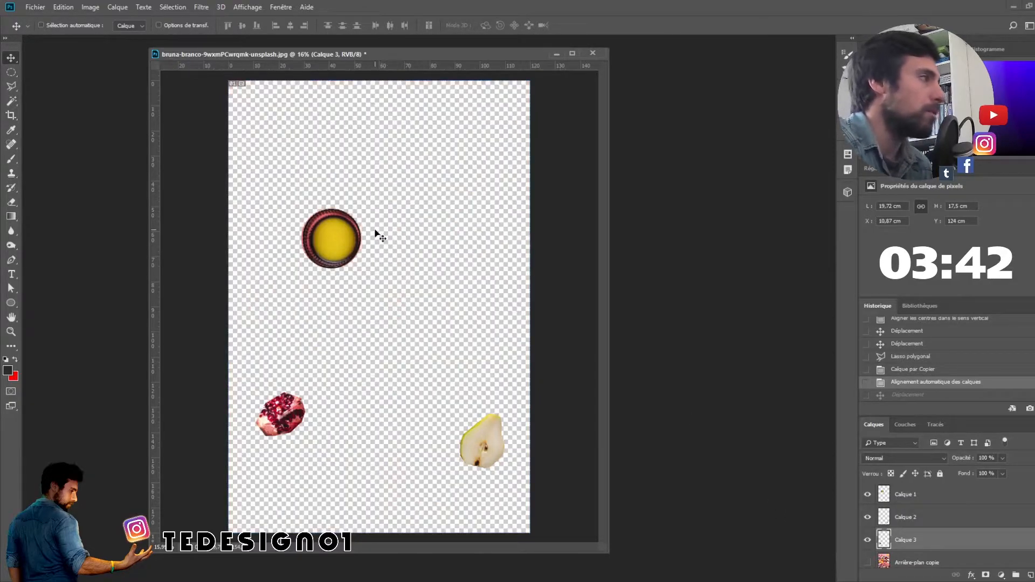
Step: Move the pomegranate down slightly, the pear up and left, and the glass up and right, each on its own layer
drag(342, 240, 298, 474)
click(1005, 522)
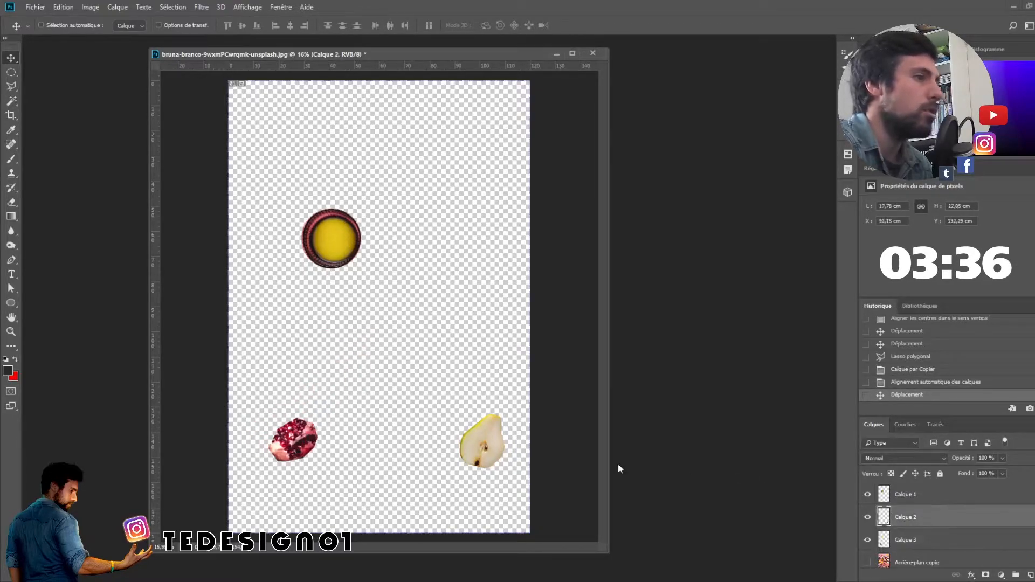
drag(481, 441, 453, 358)
drag(329, 264, 365, 218)
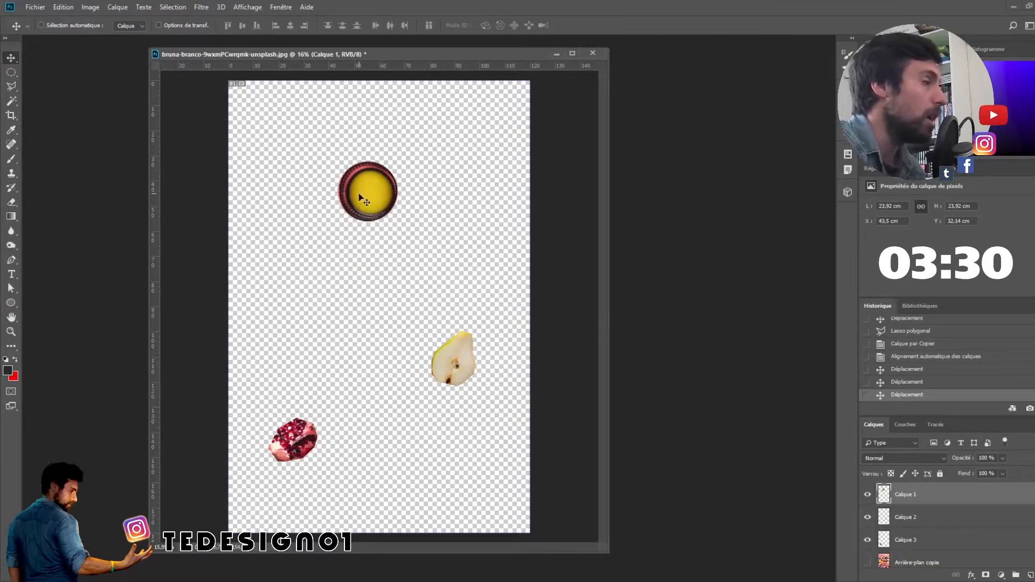
Step: Move the glass down and left with the temporary Move tool while Clone Stamp is active, and return to the Move tool
click(11, 173)
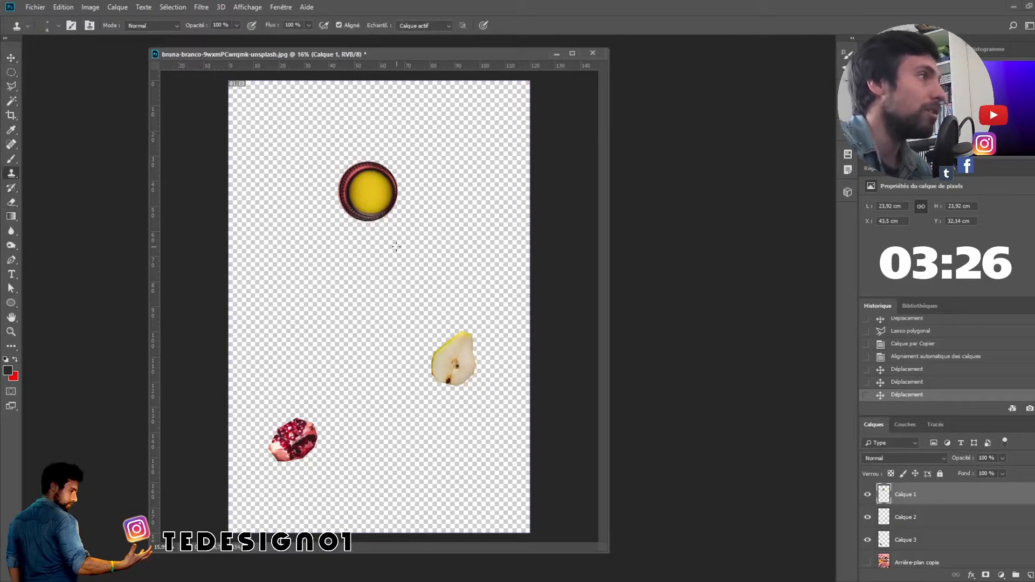
drag(385, 206, 401, 239)
drag(548, 230, 498, 224)
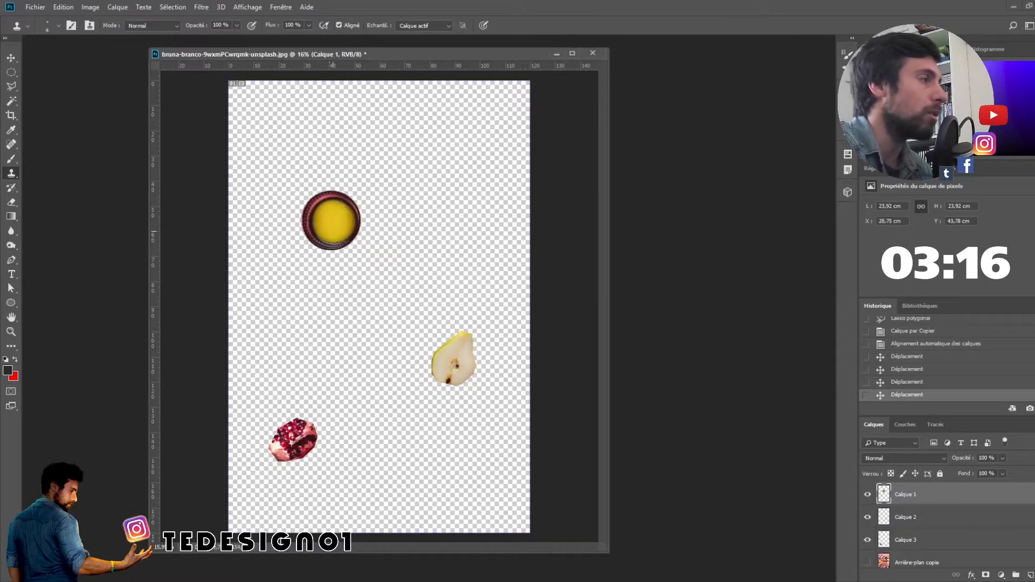
click(10, 57)
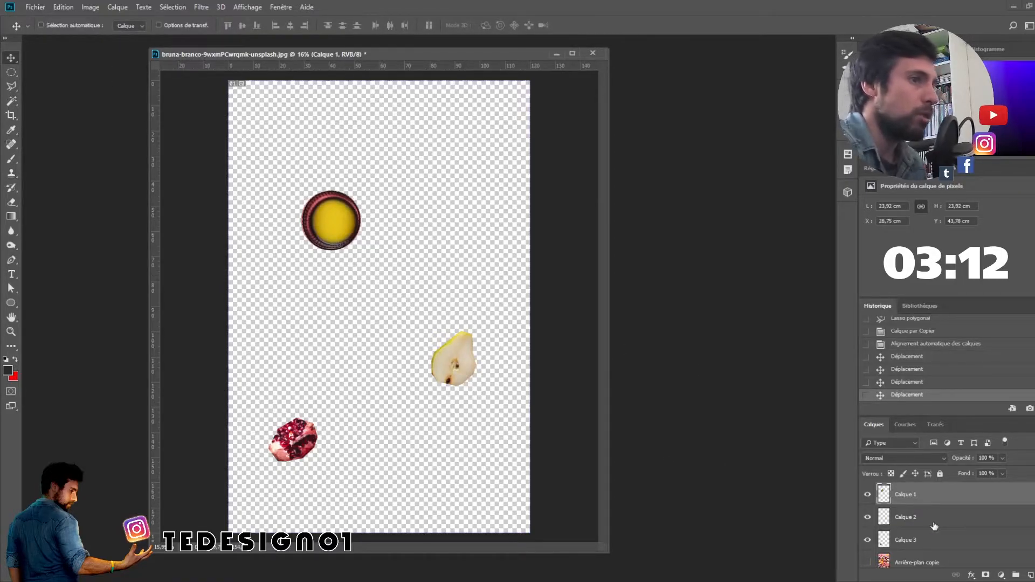
Step: Move the pear on Calque 2 slightly down and right, and move the glass right with automatic layer selection enabled
click(910, 519)
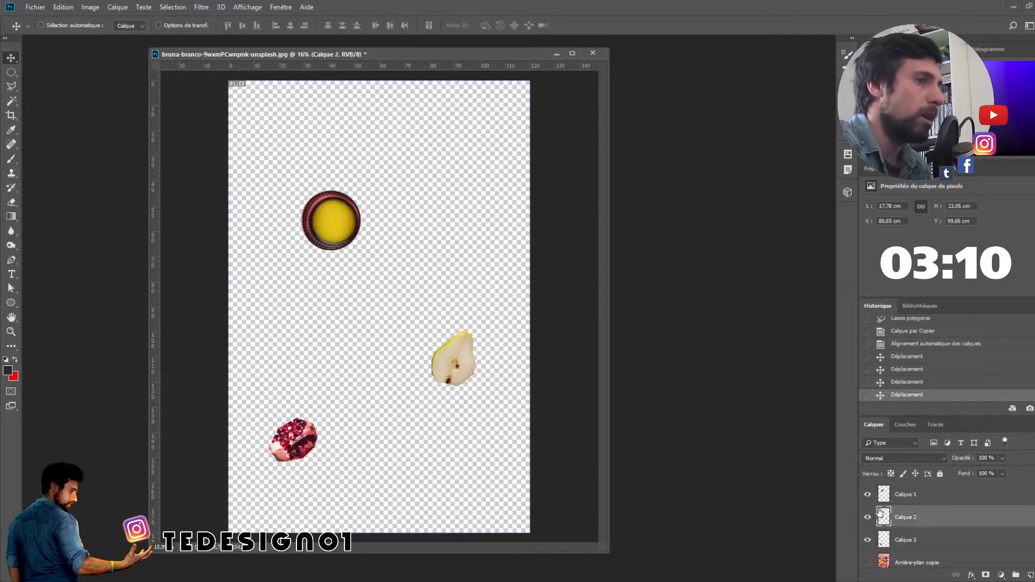
drag(467, 348, 482, 364)
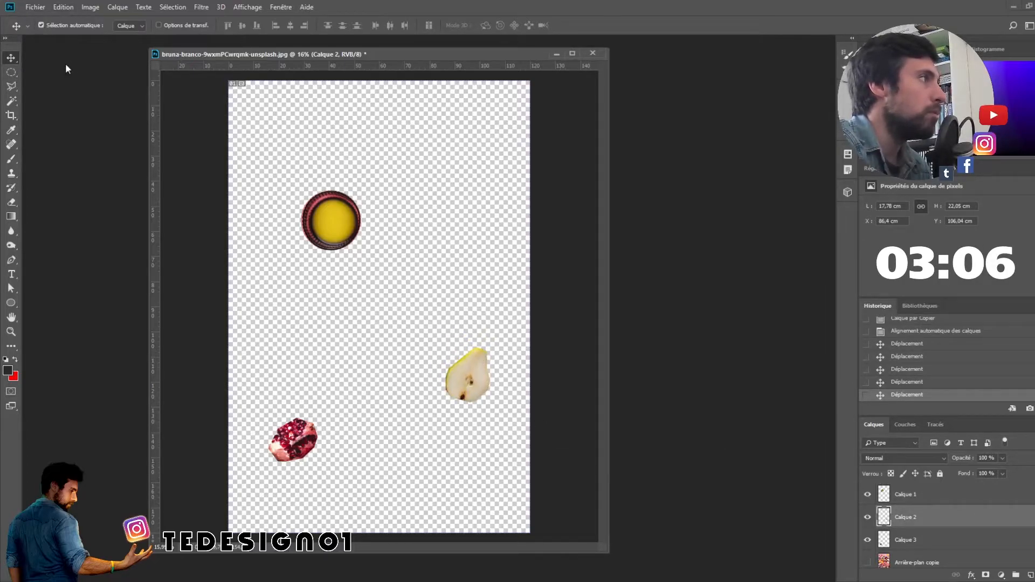
drag(335, 215, 380, 209)
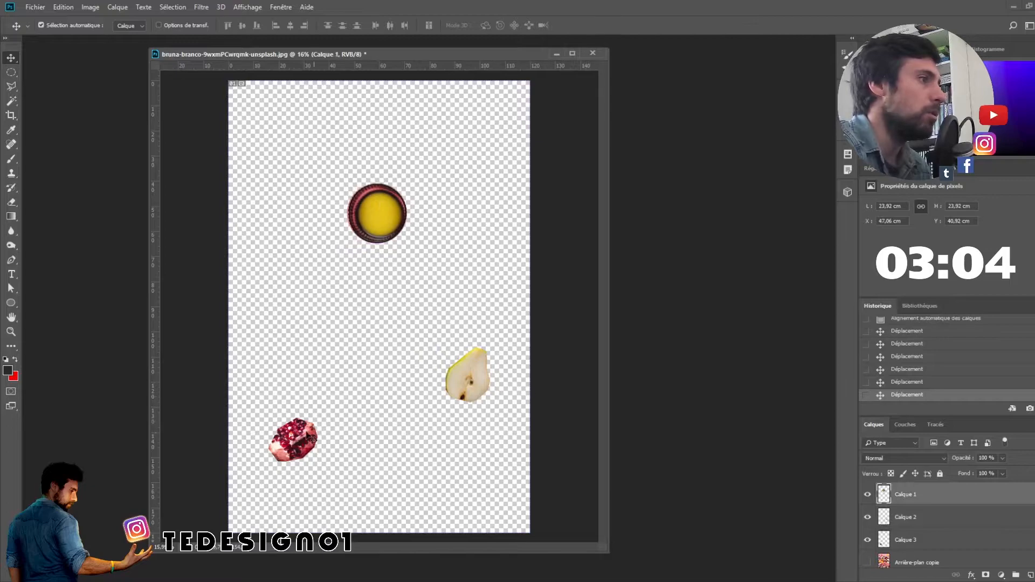
Step: Reposition the pomegranate, the pear and the glass directly on the canvas using automatic layer selection
drag(318, 435, 325, 382)
drag(465, 382, 453, 336)
drag(313, 381, 303, 442)
drag(461, 351, 480, 445)
drag(381, 227, 365, 290)
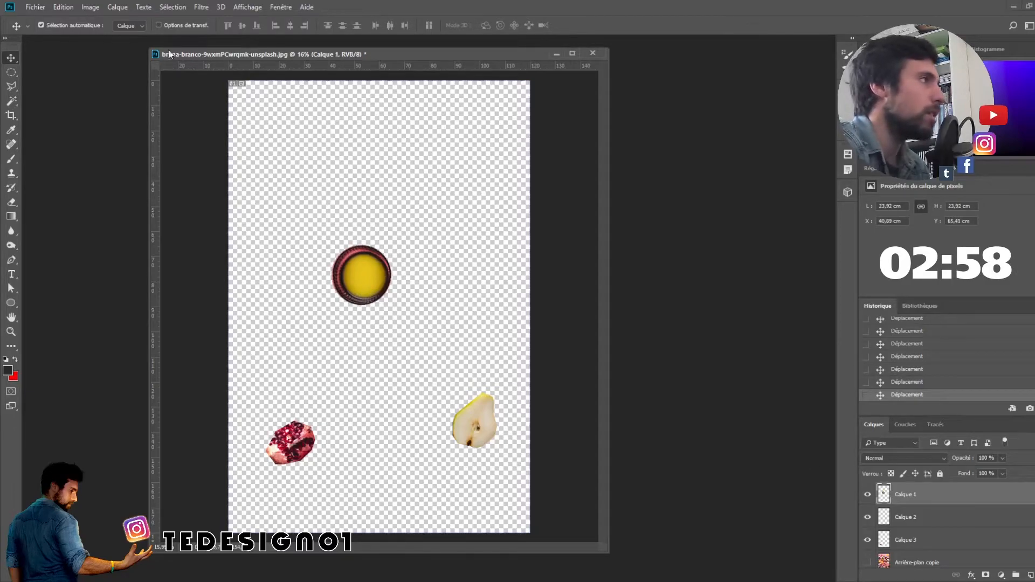
Step: Show the transform controls and stretch the glass on Calque 1 to about 102% width and 175% height
click(159, 26)
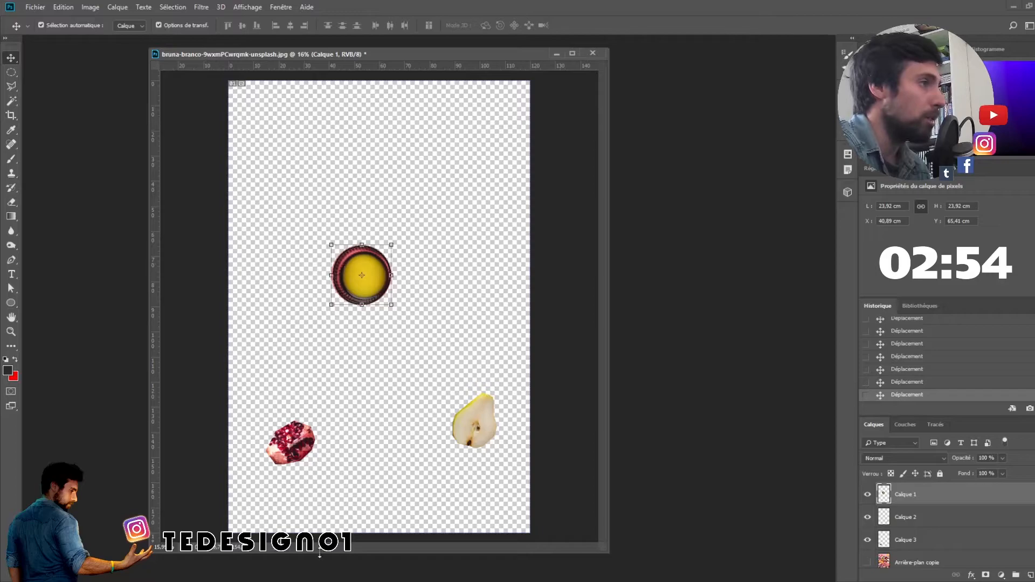
click(298, 442)
click(473, 427)
drag(375, 247, 389, 230)
drag(404, 287, 419, 351)
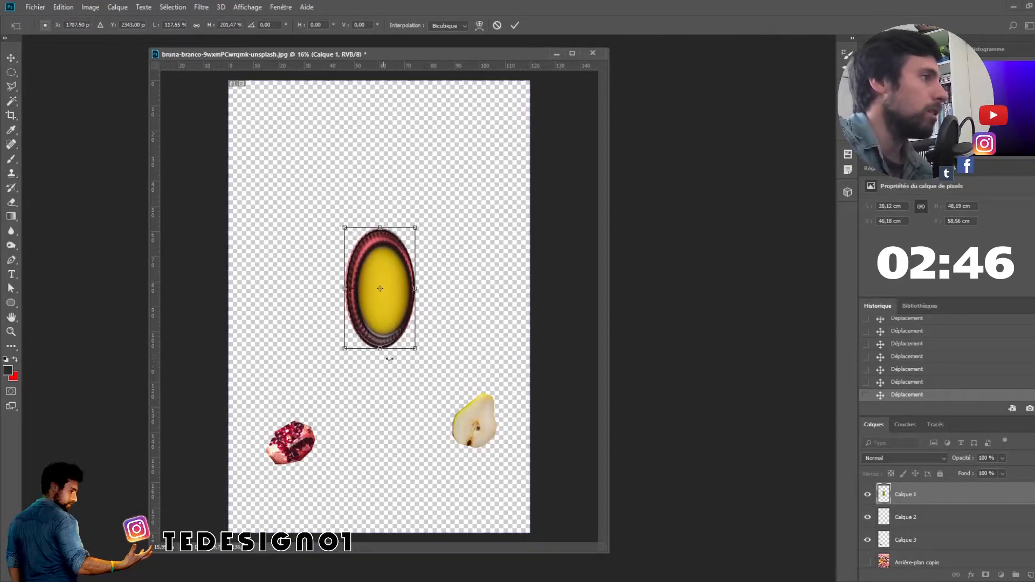
drag(418, 348, 406, 333)
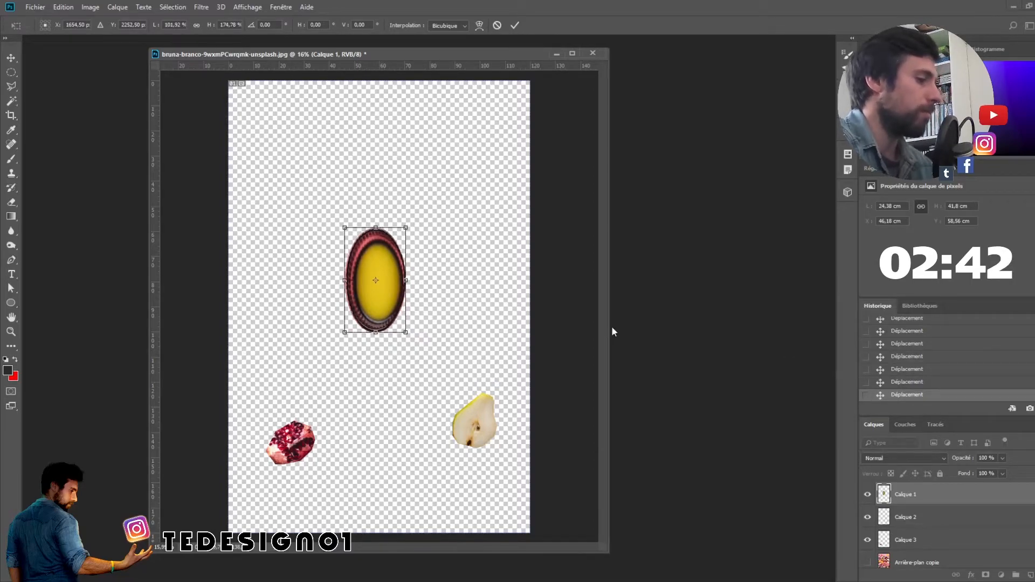
Step: Close the glass transformation and revert the document history to before the stretch and the latest moves
key(ctrl+z)
key(ctrl+z)
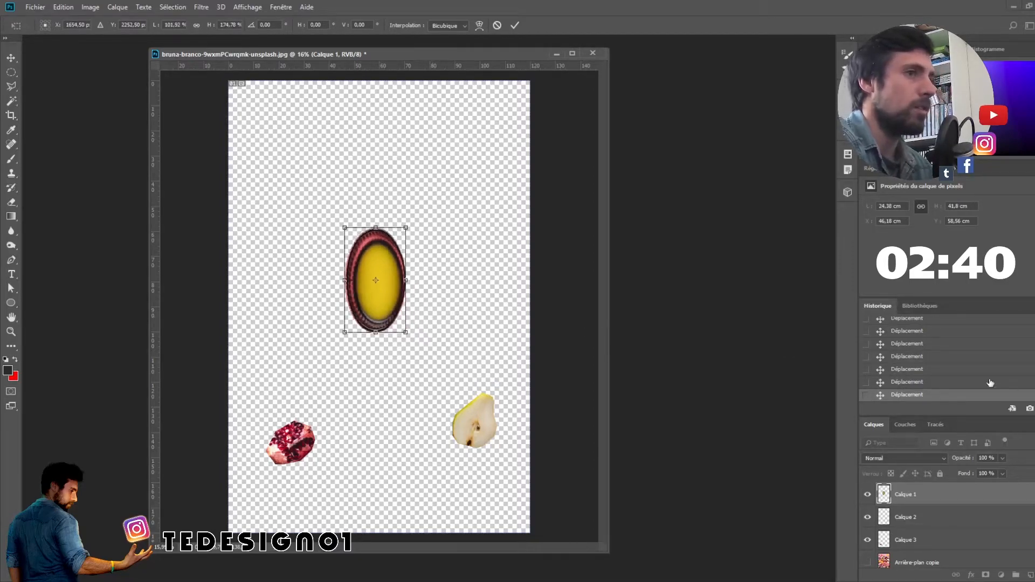
key(Return)
click(936, 323)
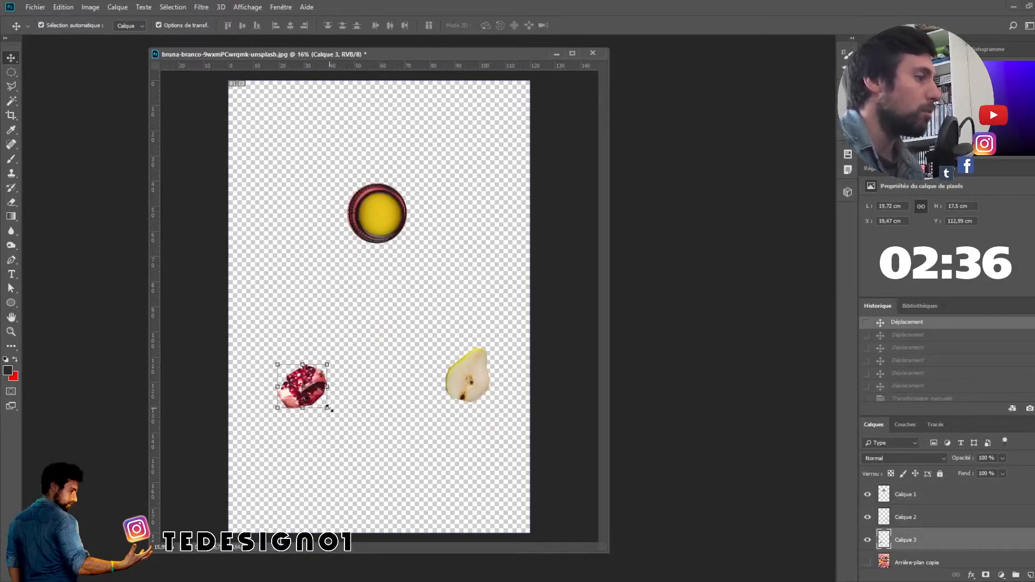
Step: Scale the pomegranate on Calque 3 to about 121% and apply the transformation
mouse_move(328, 408)
mouse_down()
mouse_move(371, 469)
mouse_move(337, 417)
mouse_up()
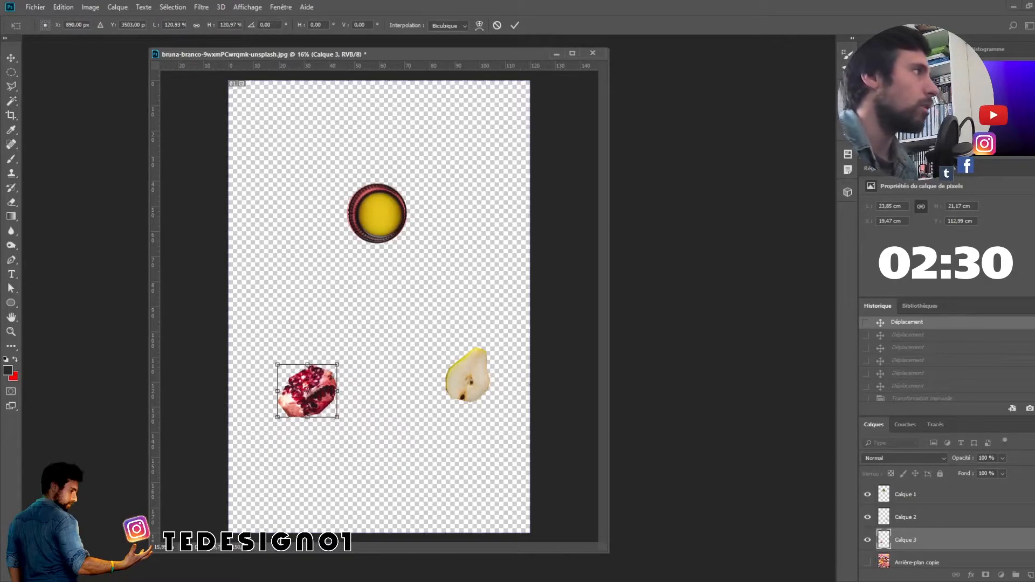
click(11, 57)
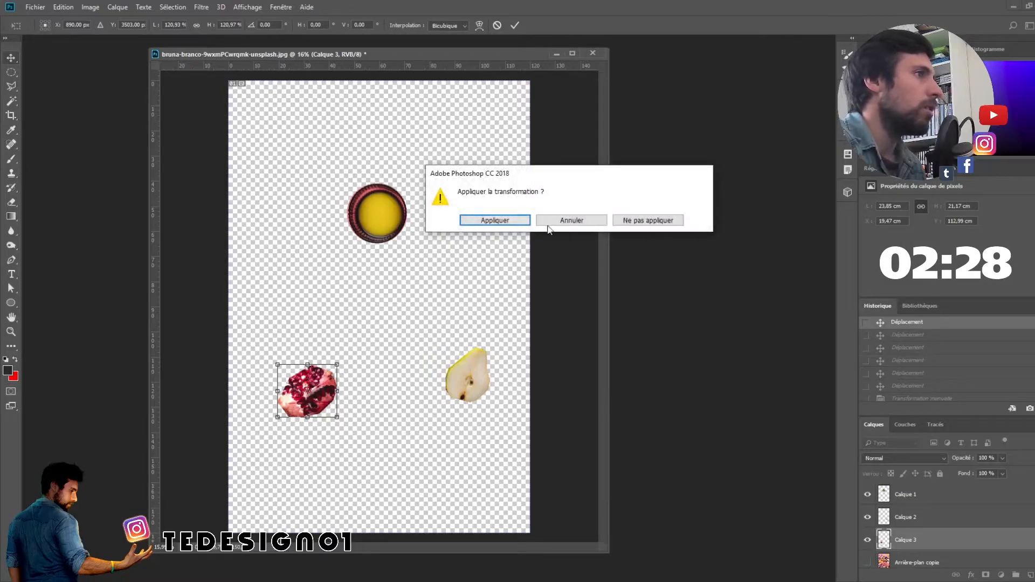
click(523, 221)
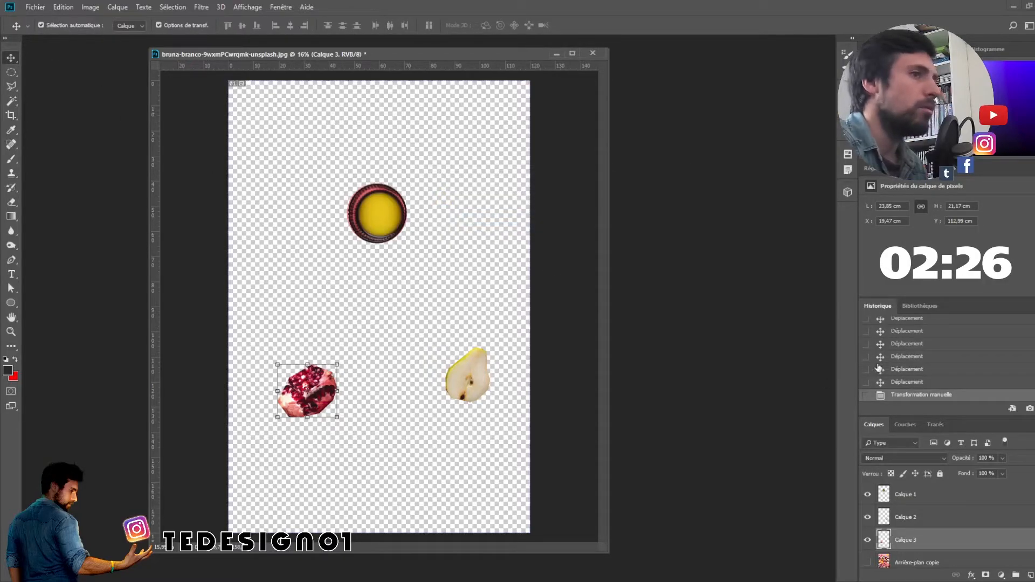
Step: Revert the history to before the pomegranate's last move and scaling, and hide the transform controls
click(895, 382)
click(895, 369)
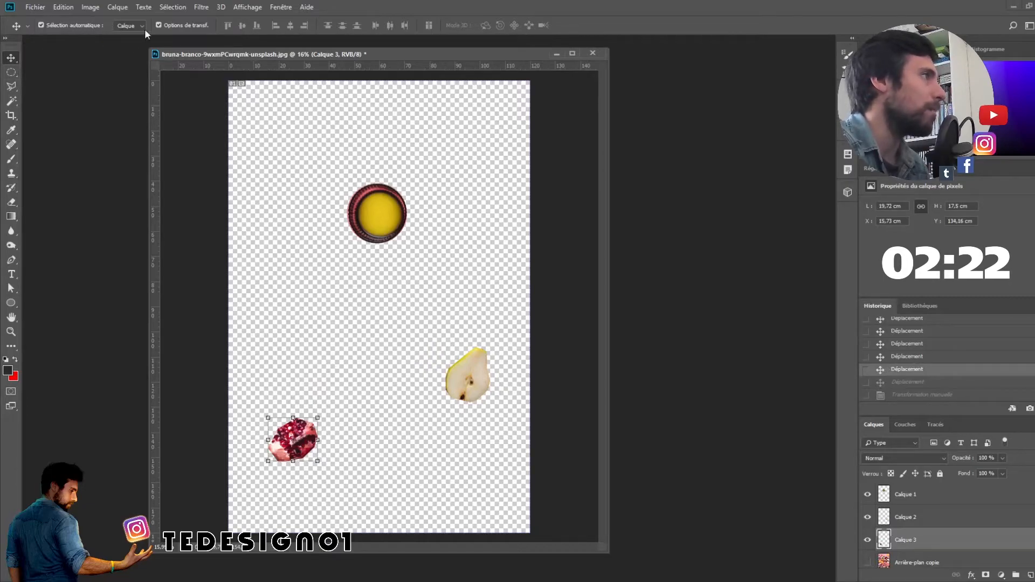
click(159, 25)
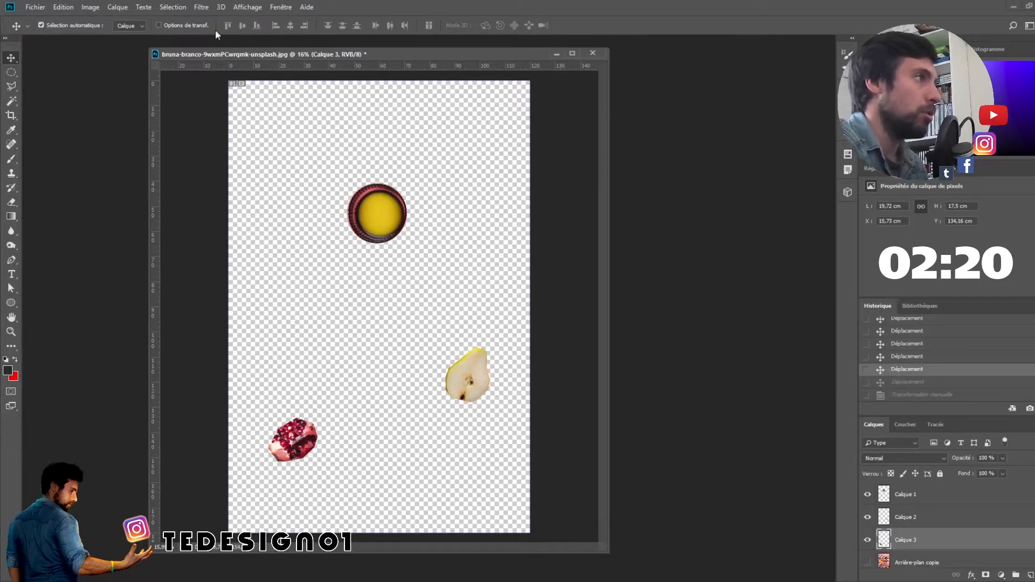
Step: Select the three object layers together and align their top edges, vertical centres, bottom edges and left edges in turn
drag(249, 169, 485, 515)
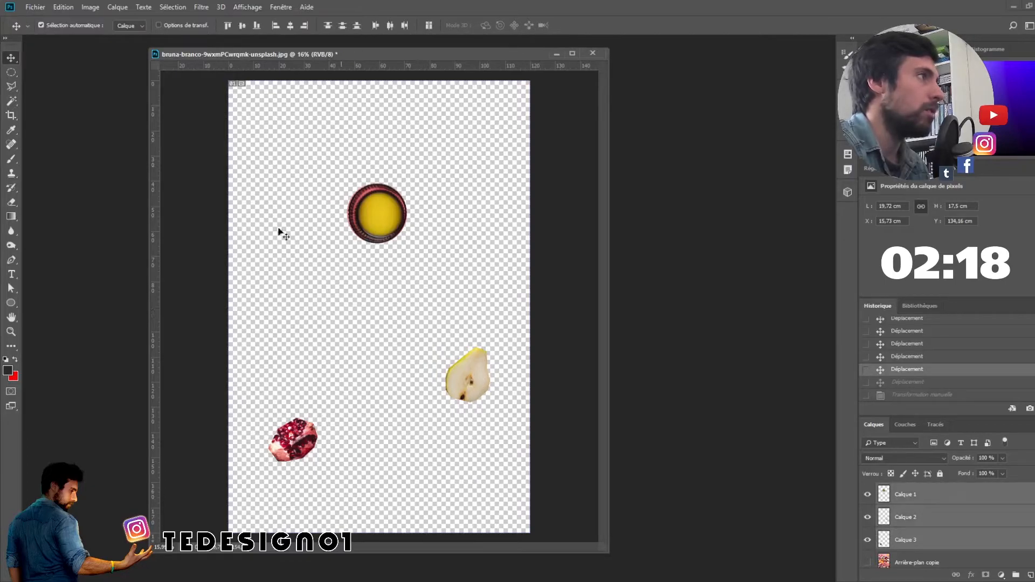
click(228, 26)
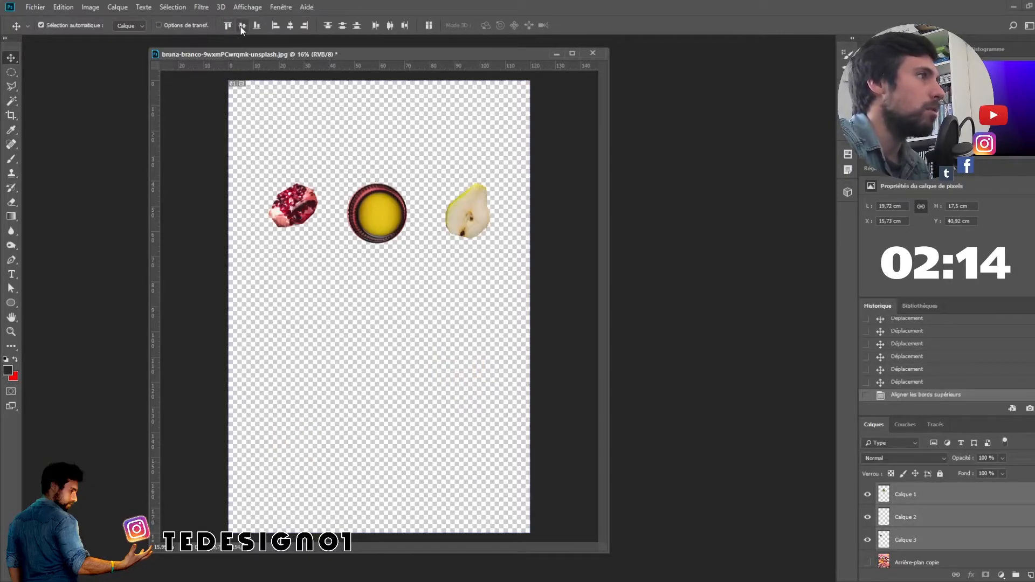
click(243, 26)
click(256, 25)
click(275, 25)
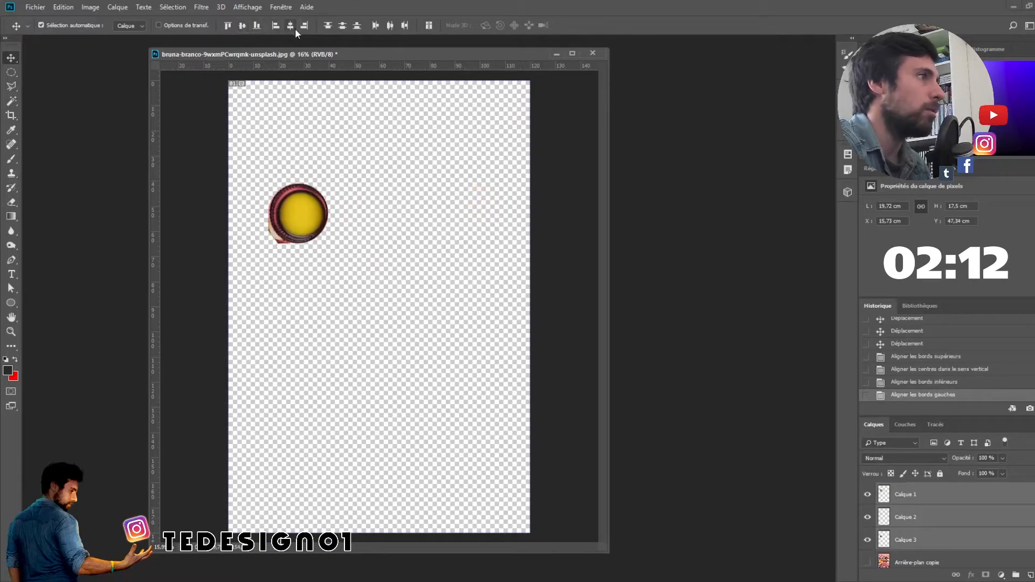
Step: Align the three selected object layers by their horizontal centres, right edges and top edges in turn
click(291, 26)
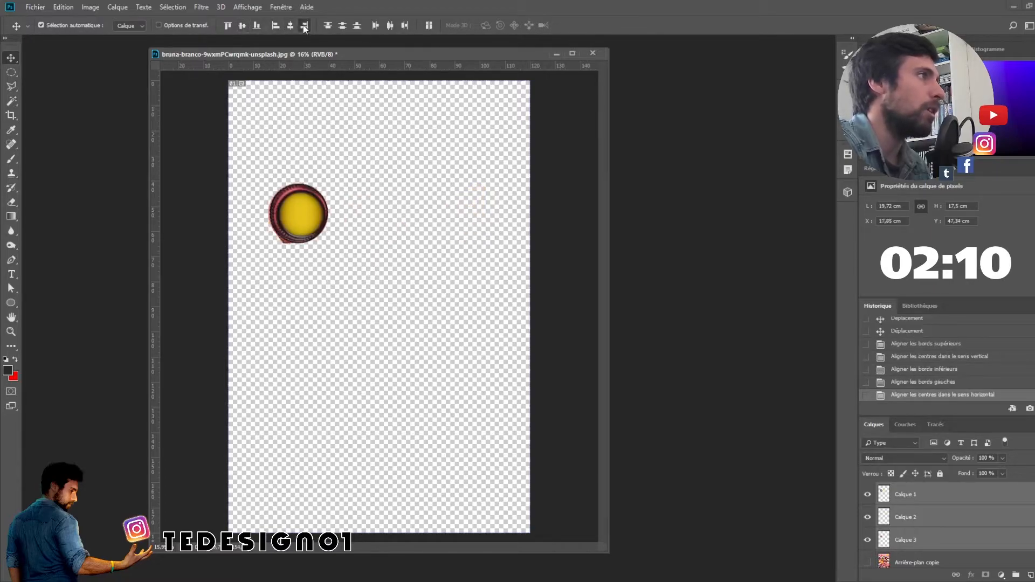
click(305, 26)
click(228, 26)
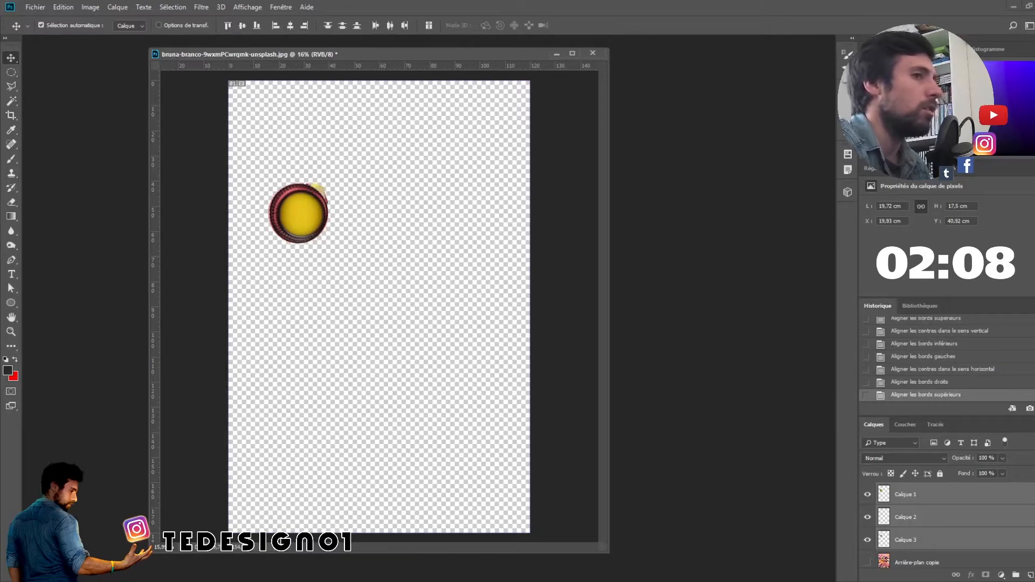
Step: Revert the document history to the last move before all the layer alignments and shift the document window slightly
click(924, 343)
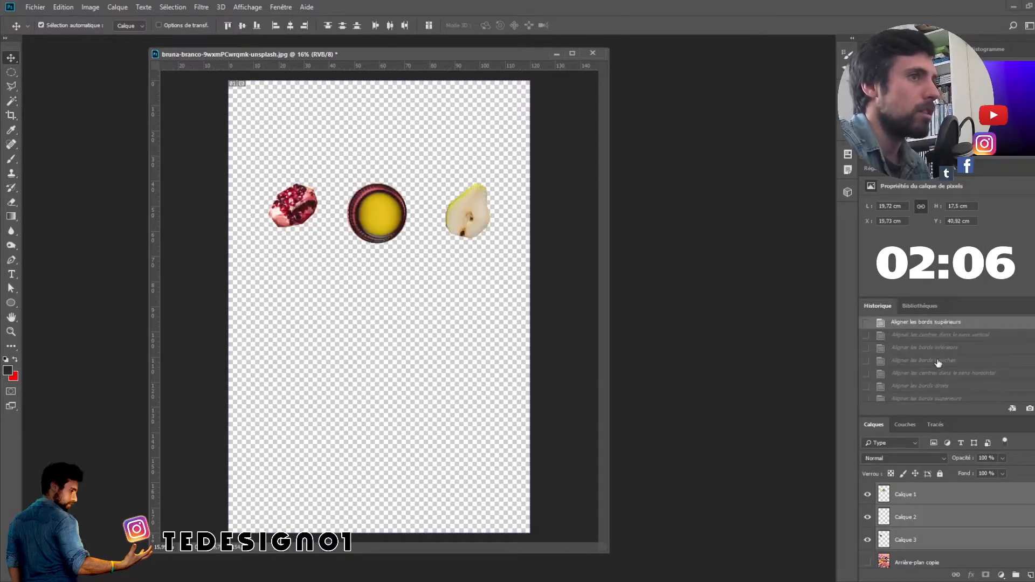
scroll(926, 350, up, 2)
click(925, 352)
click(926, 351)
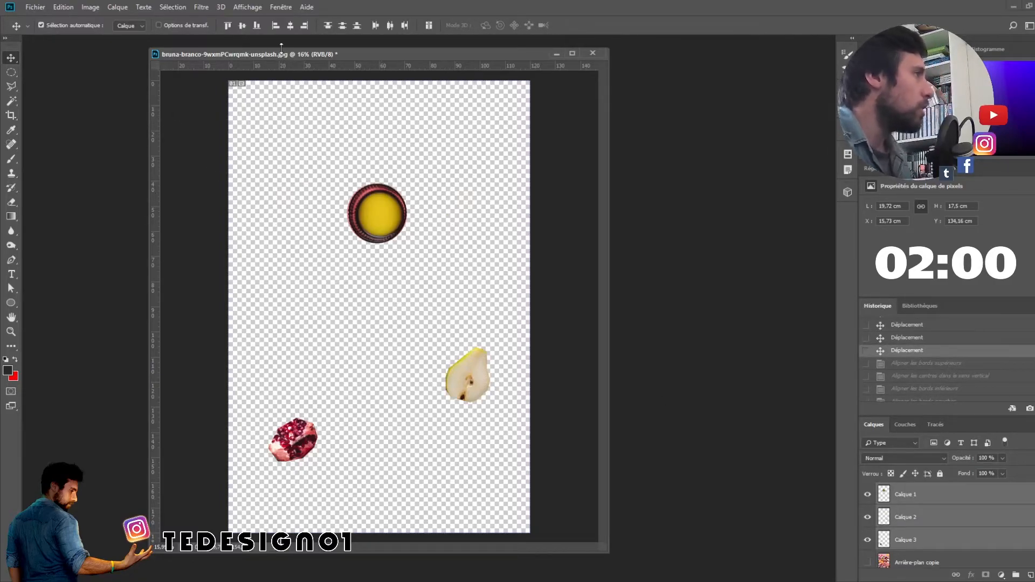
drag(276, 55, 261, 55)
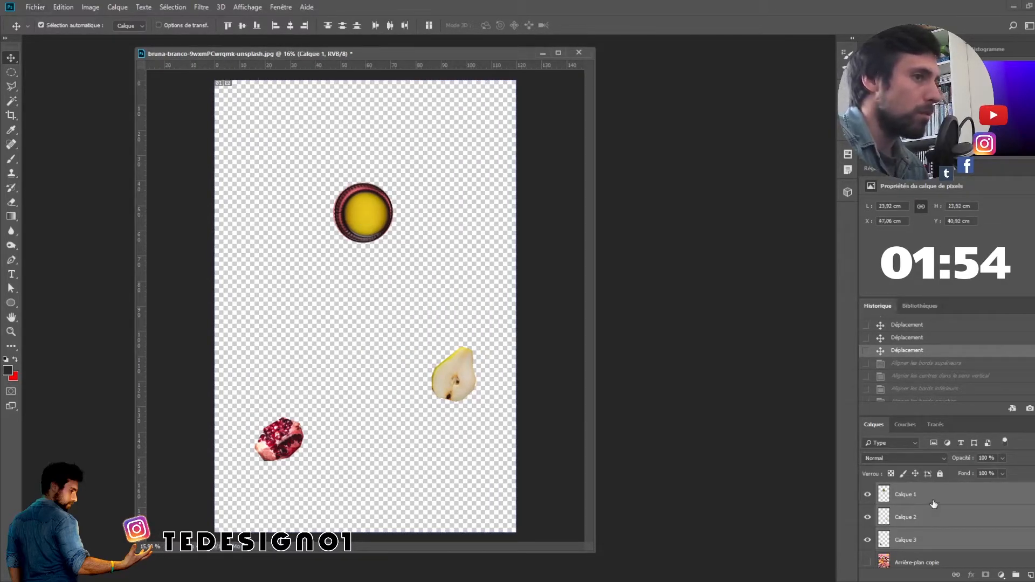
Step: Duplicate the glass on Calque 1 below itself, undo the copy, and move the original to about X 45.1 cm, Y 44.2 cm
click(354, 208)
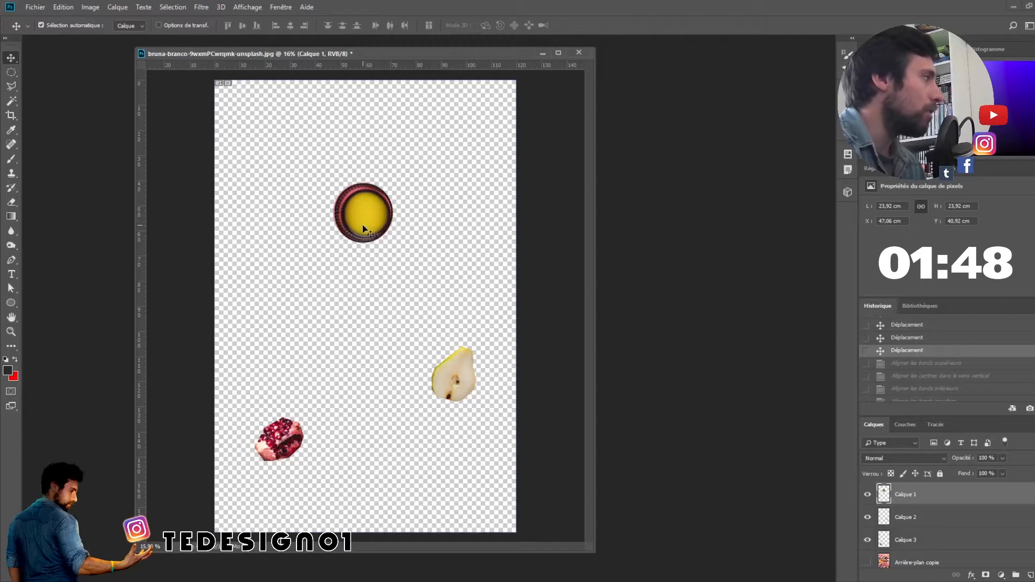
drag(363, 226, 377, 318)
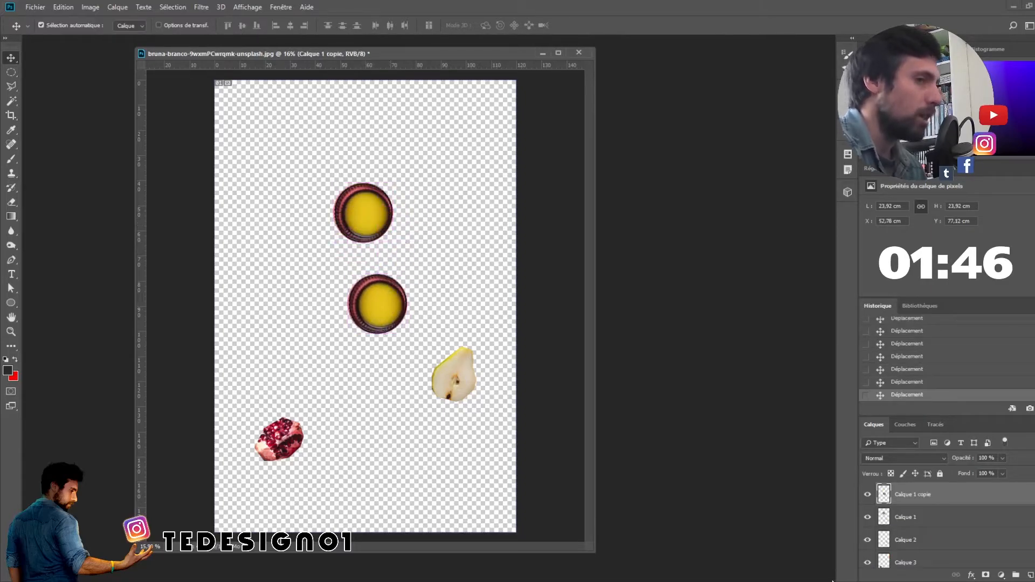
click(925, 381)
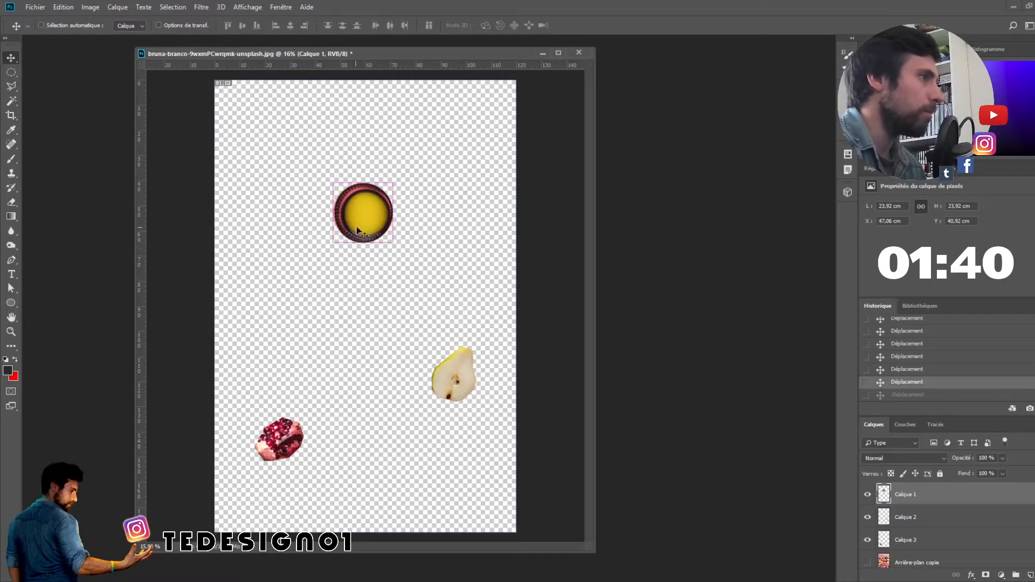
drag(355, 232, 349, 241)
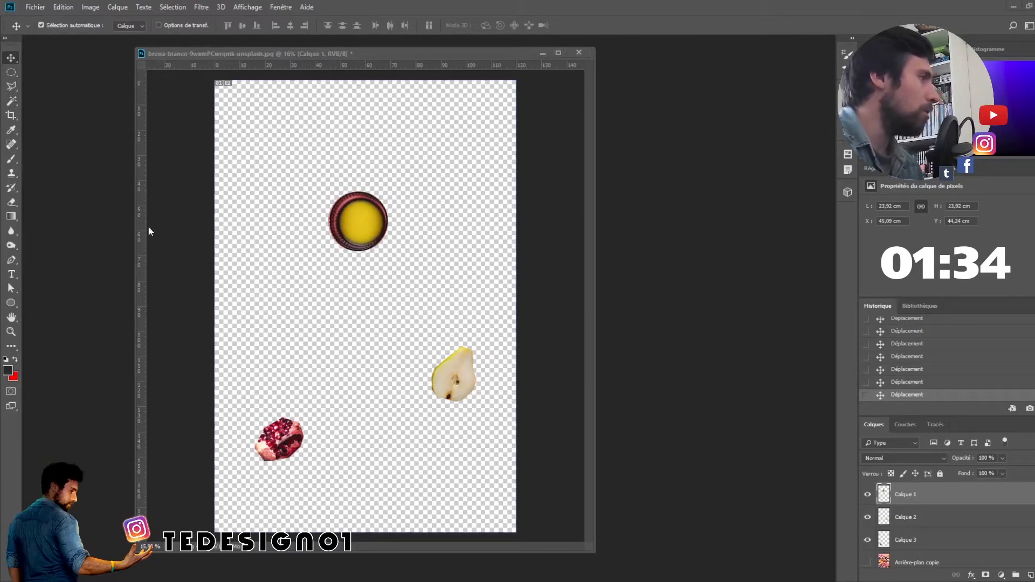
Step: Draw an artboard of about 96.4 × 162.1 cm beside the canvas and show the Arrière-plan copie layer
drag(11, 57, 27, 67)
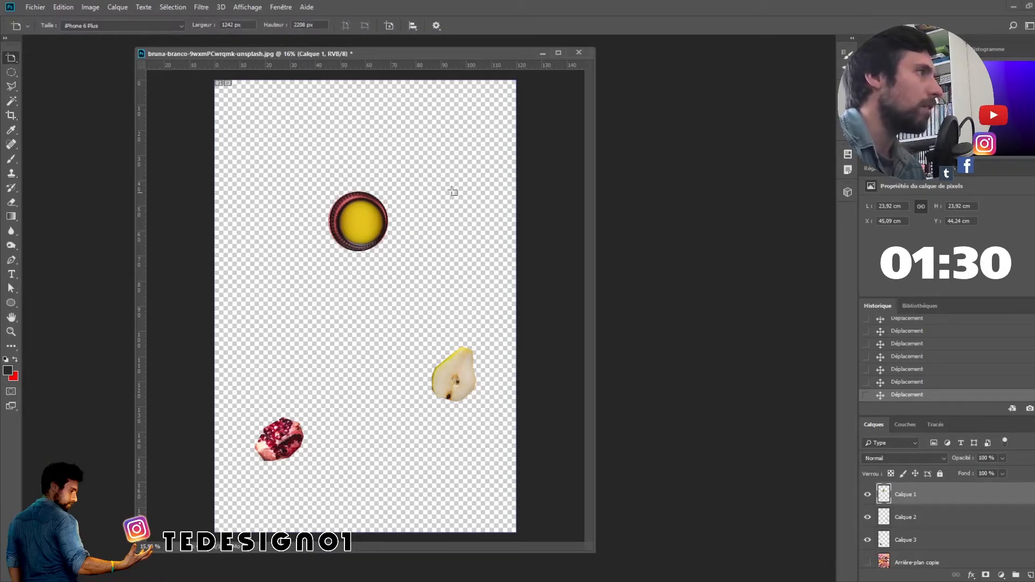
drag(537, 115, 747, 499)
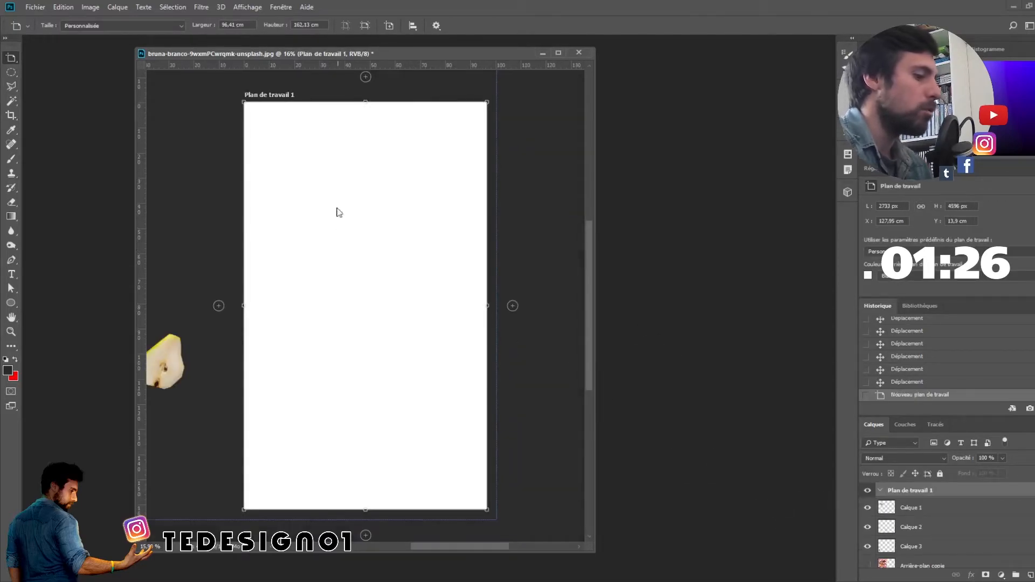
scroll(292, 208, down, 5)
drag(398, 223, 458, 252)
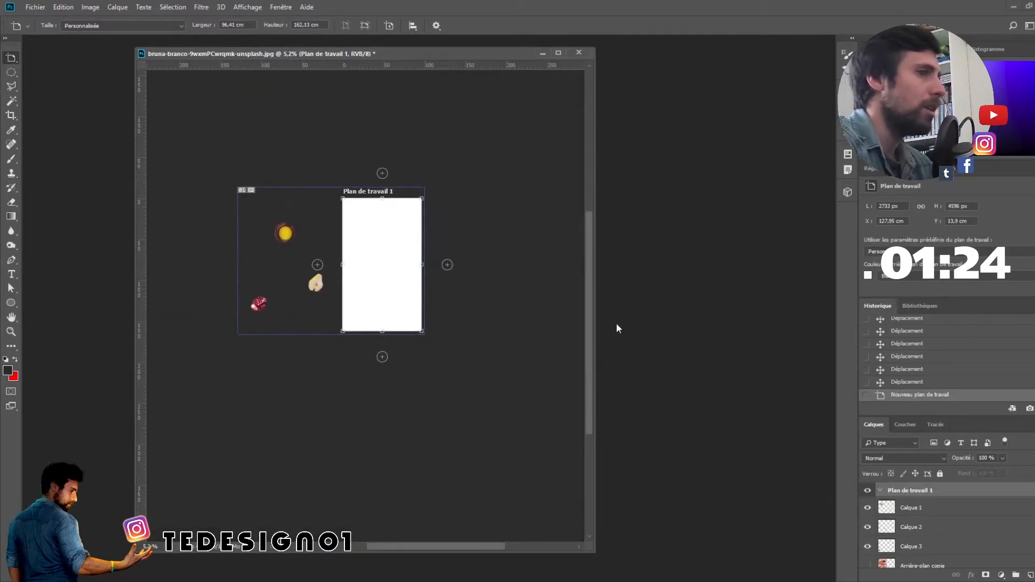
click(868, 566)
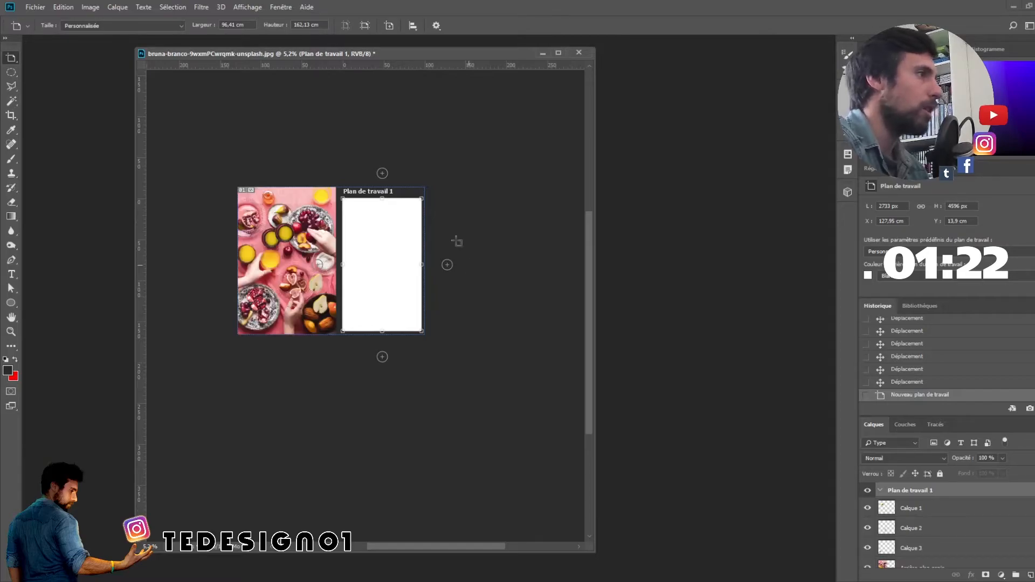
Step: Add a same-size artboard above Plan de travail 1 and another to the left of that new one
click(383, 173)
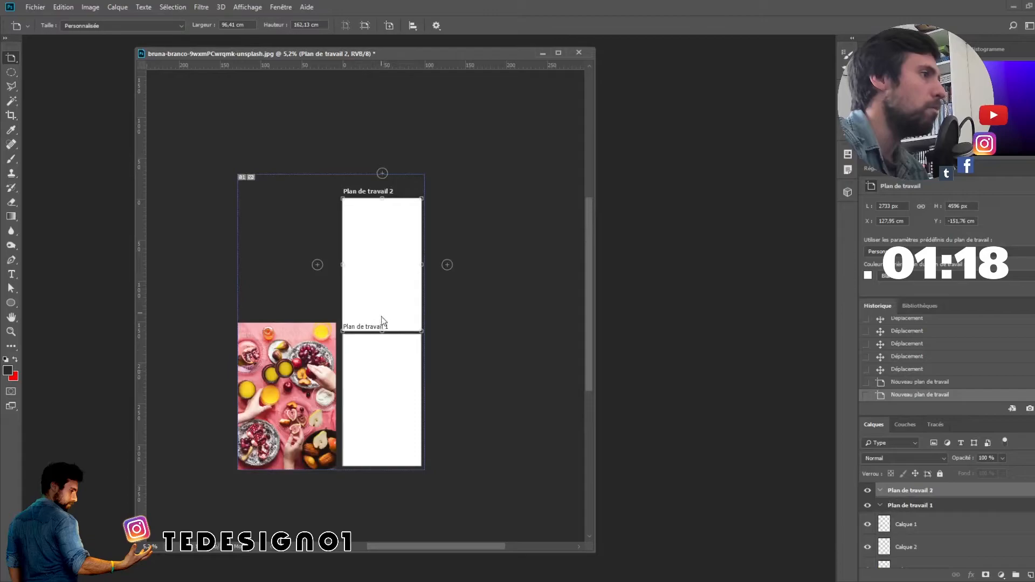
click(318, 264)
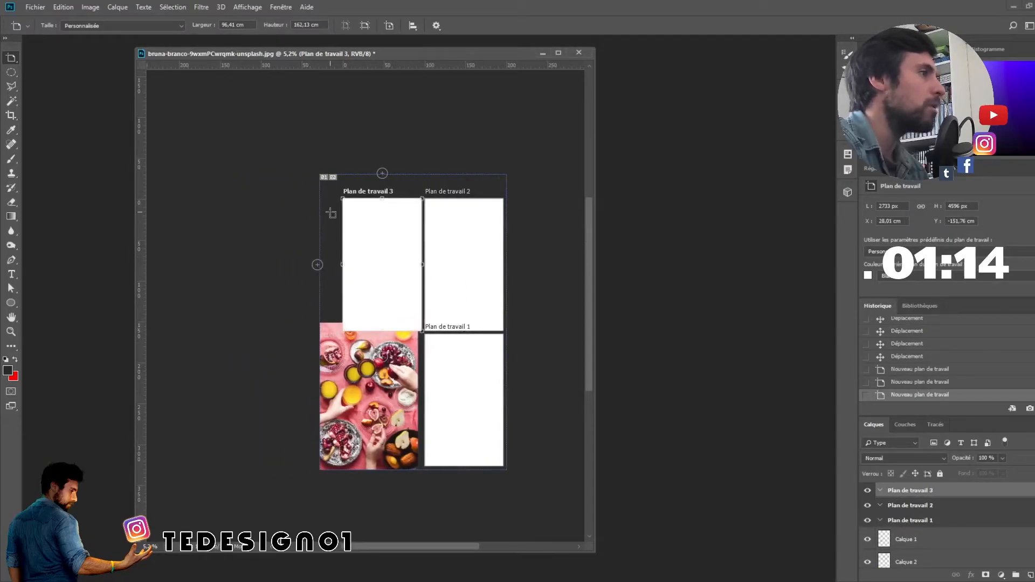
Step: Apply the iPhone 6 Plus size preset to Plan de travail 3, followed by the iMac 27 preset
click(180, 26)
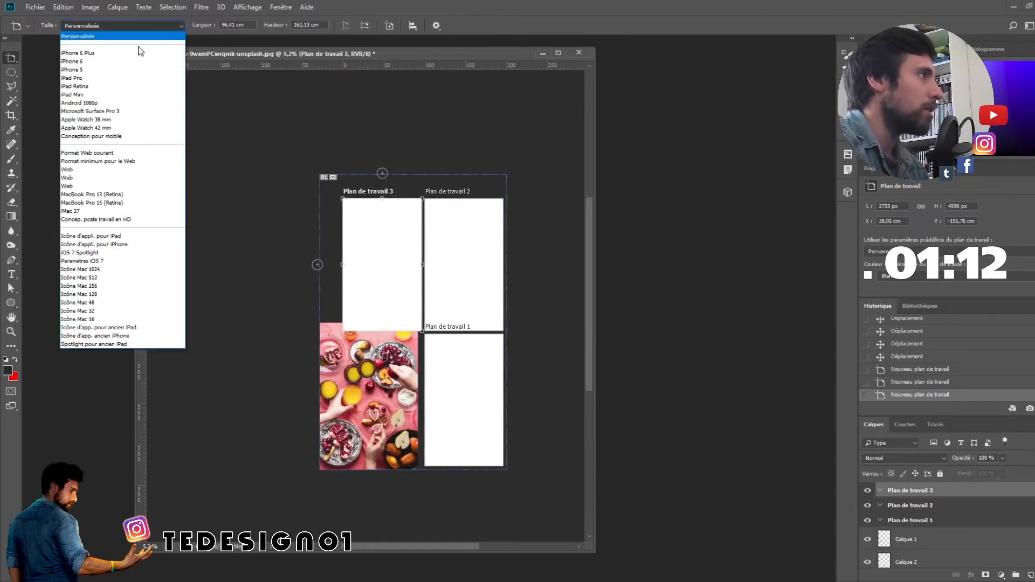
click(84, 54)
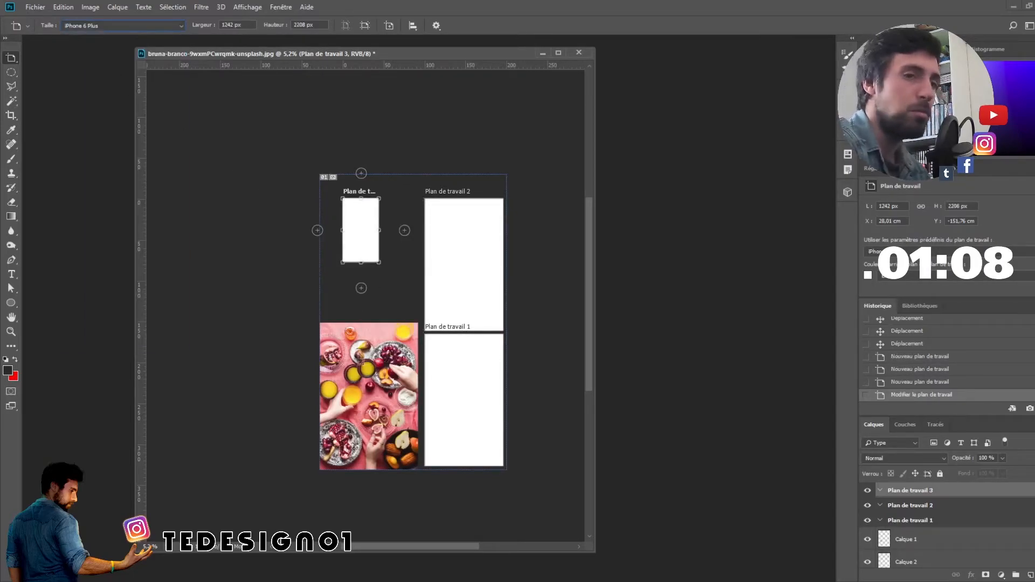
click(181, 26)
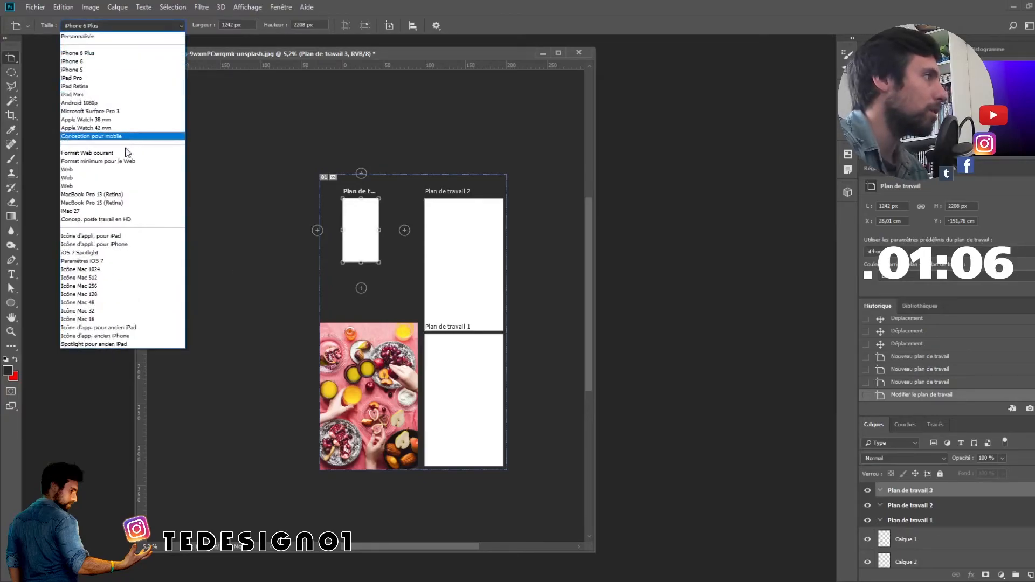
click(72, 211)
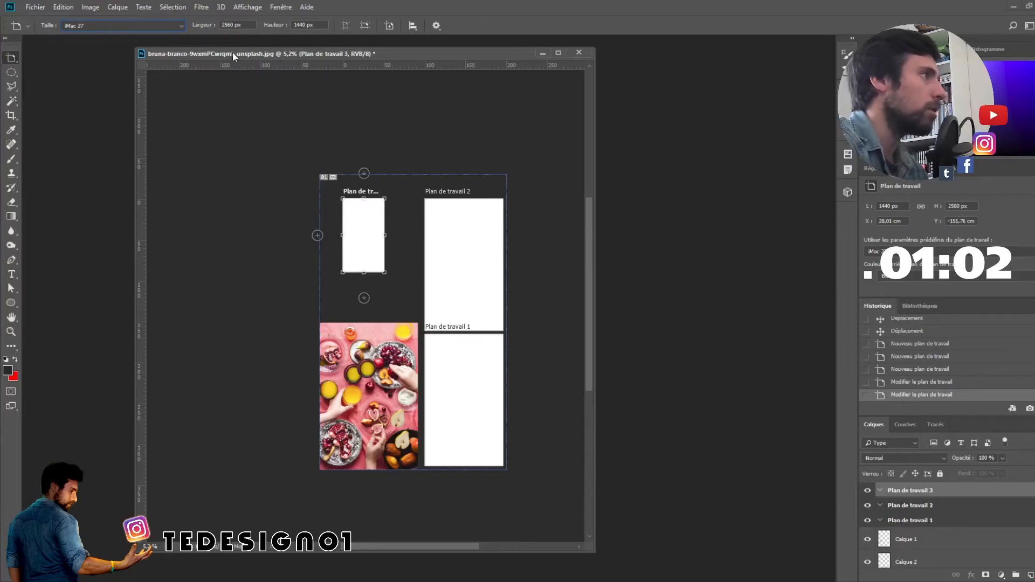
Step: Set the width of Plan de travail 3 to 50 px
click(233, 25)
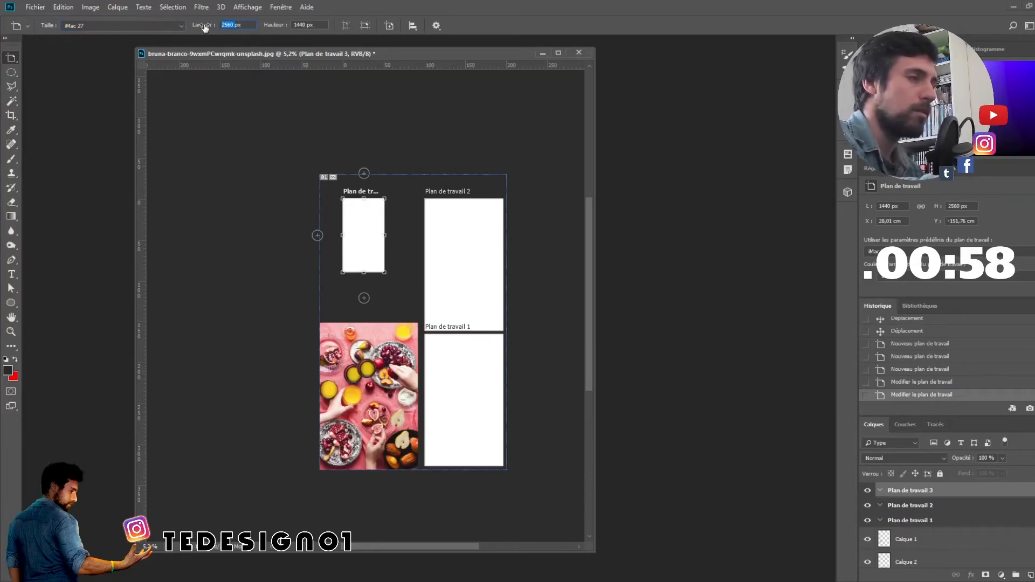
text(50)
key(Return)
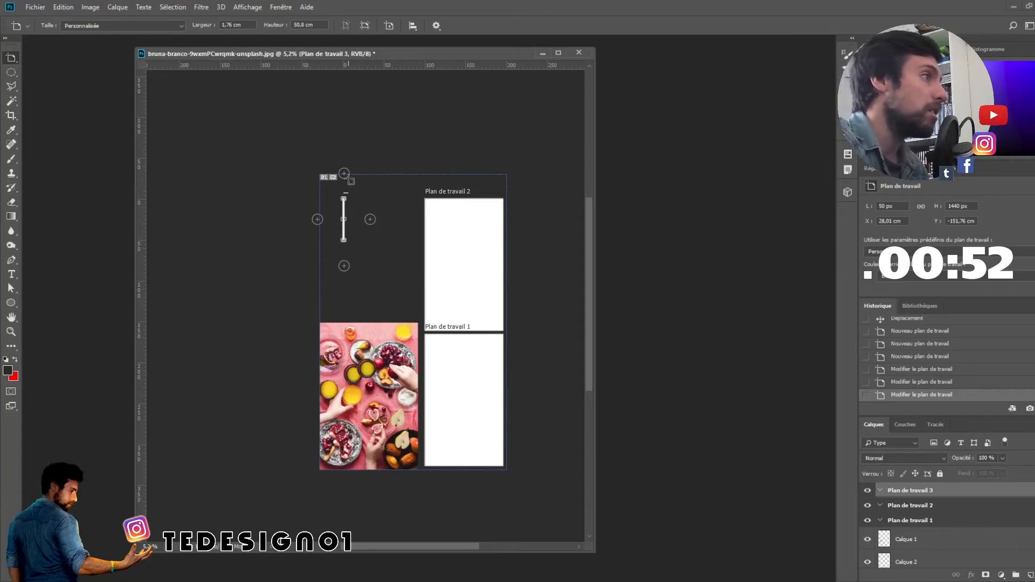
Step: Draw a wide artboard of about 332.7 × 73.9 cm above the others and look through the artboard alignment and distribution options
drag(245, 104, 518, 164)
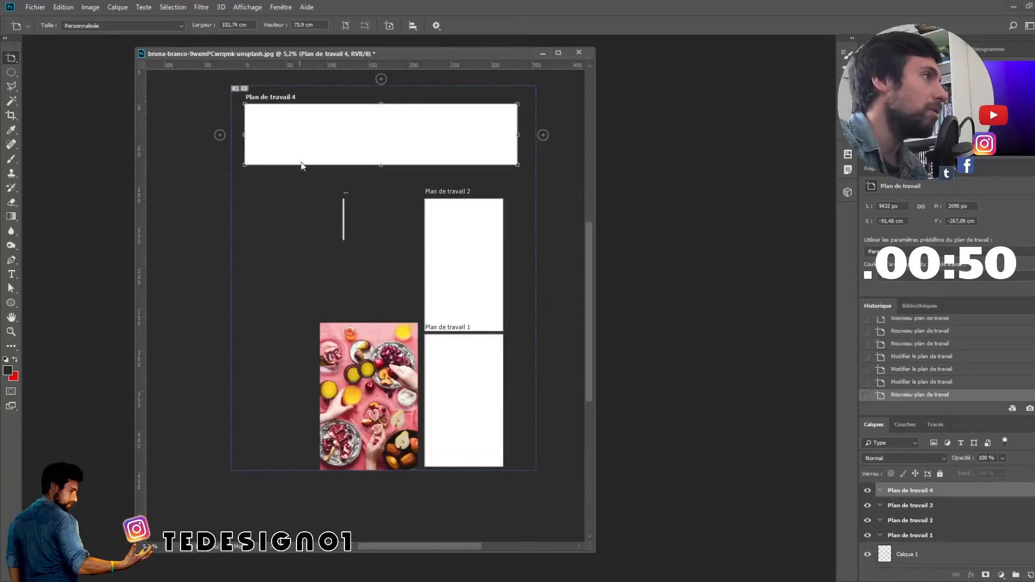
click(413, 26)
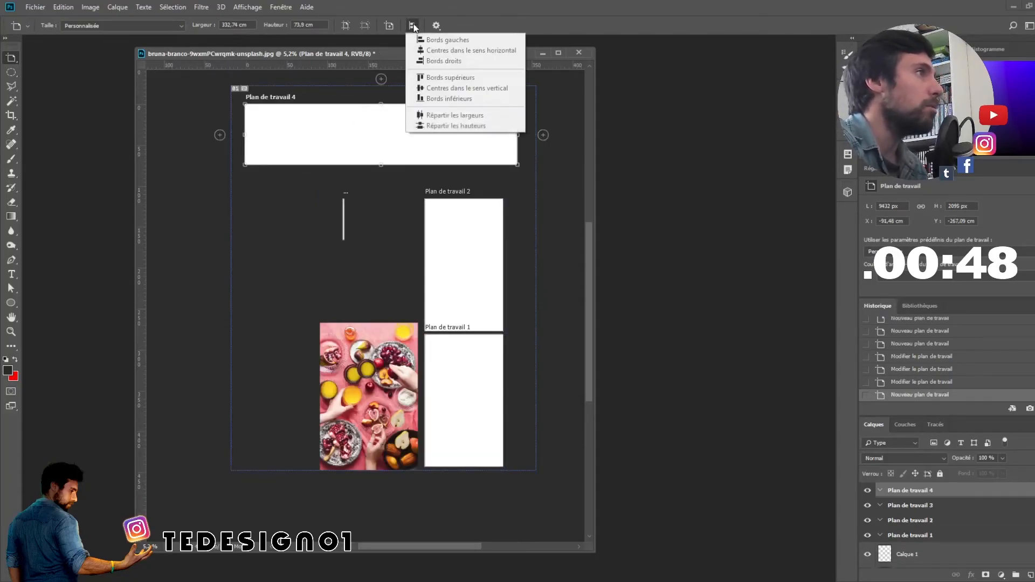
click(484, 4)
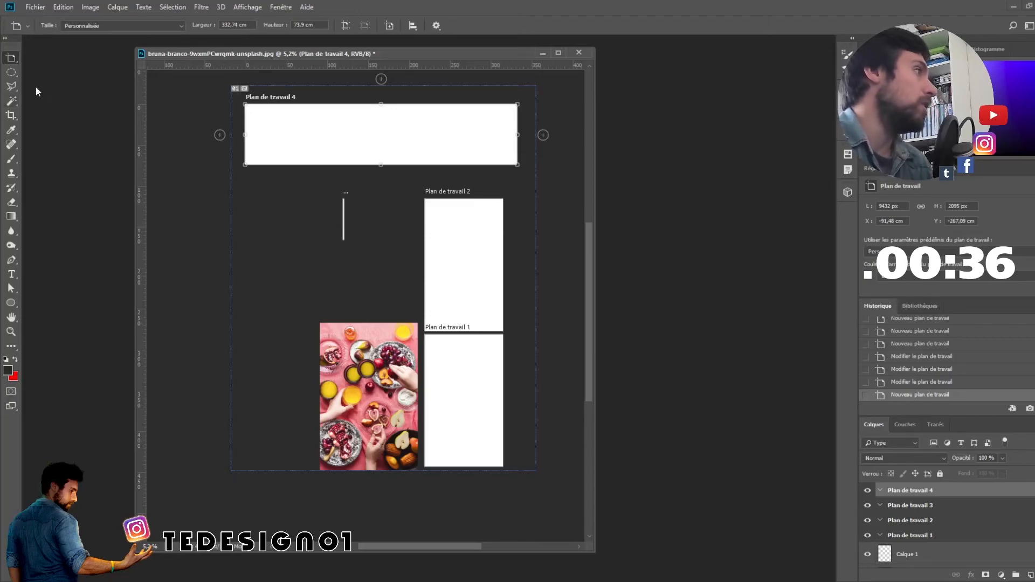
Step: Switch back to the Move tool and reposition the document window slightly
click(11, 58)
click(44, 60)
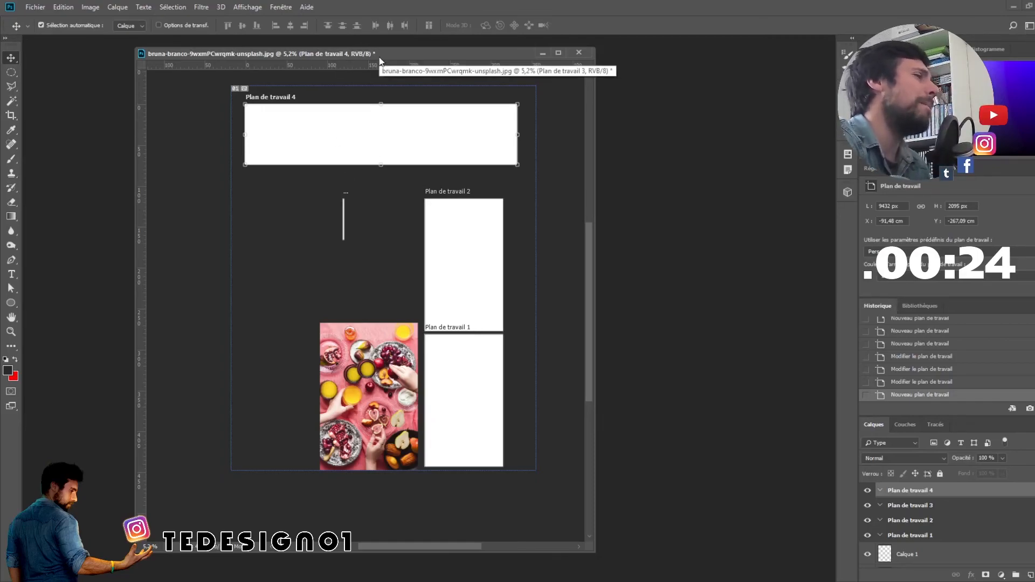
drag(380, 58, 403, 61)
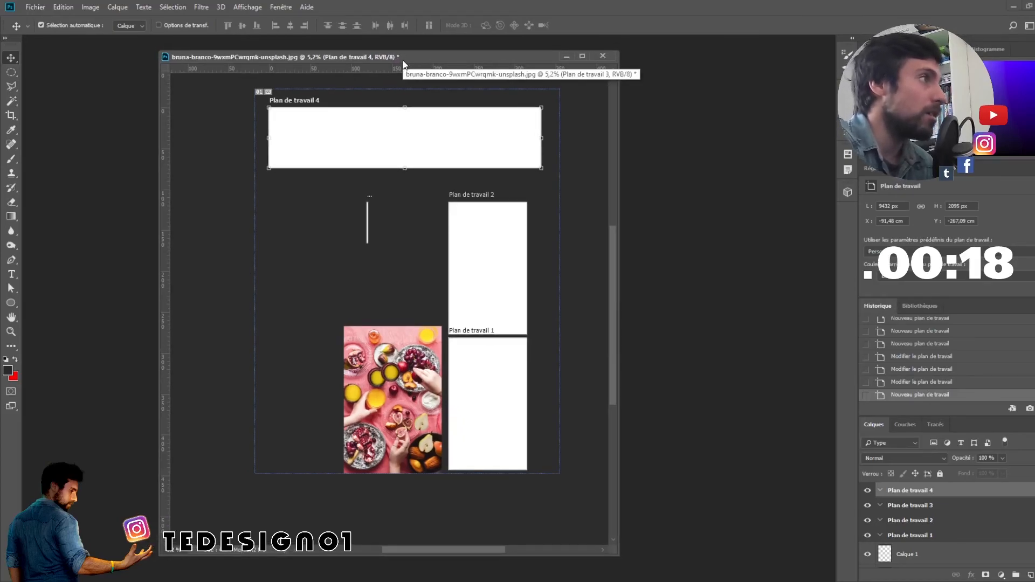
drag(403, 61, 414, 60)
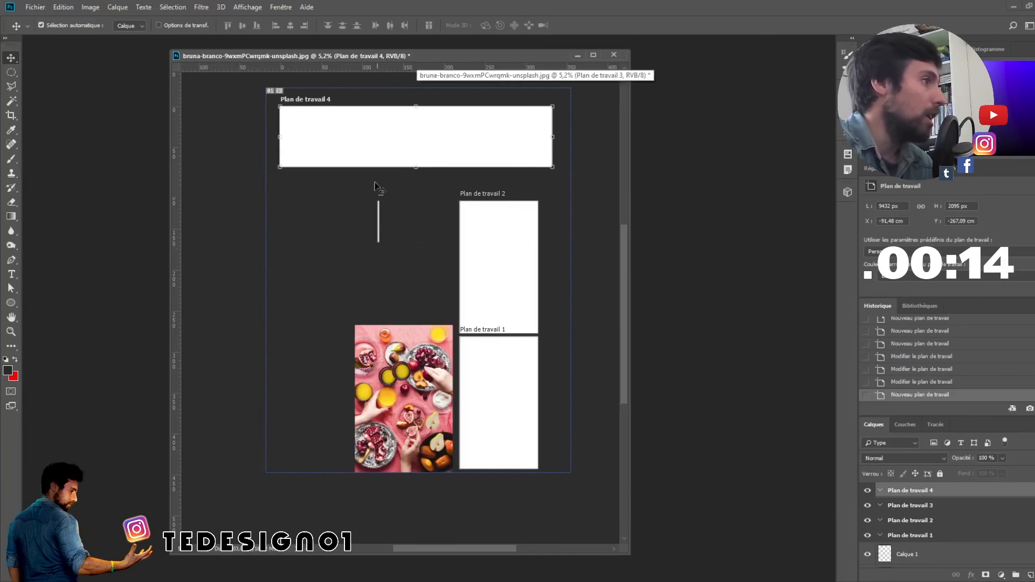
drag(420, 57, 411, 57)
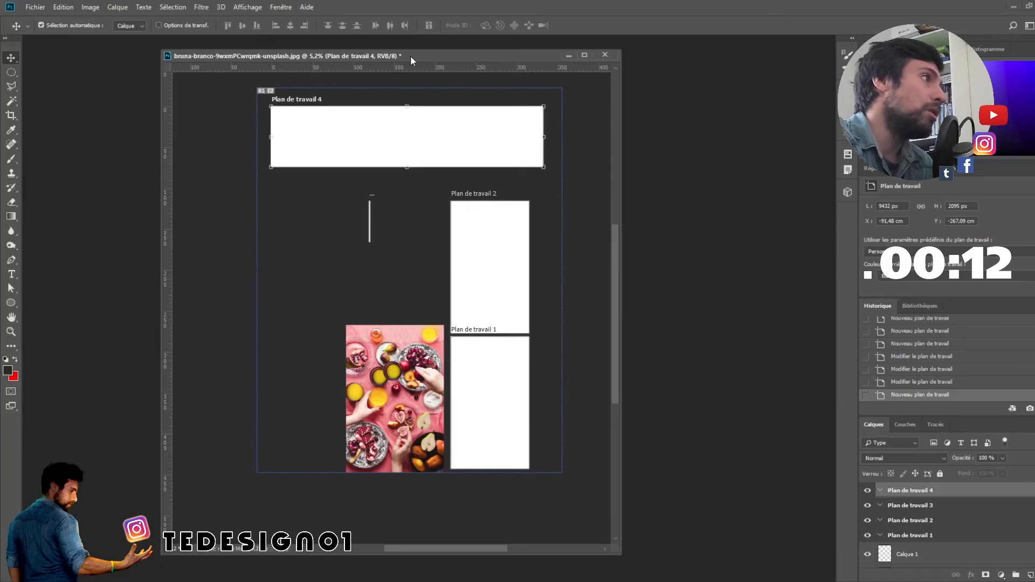